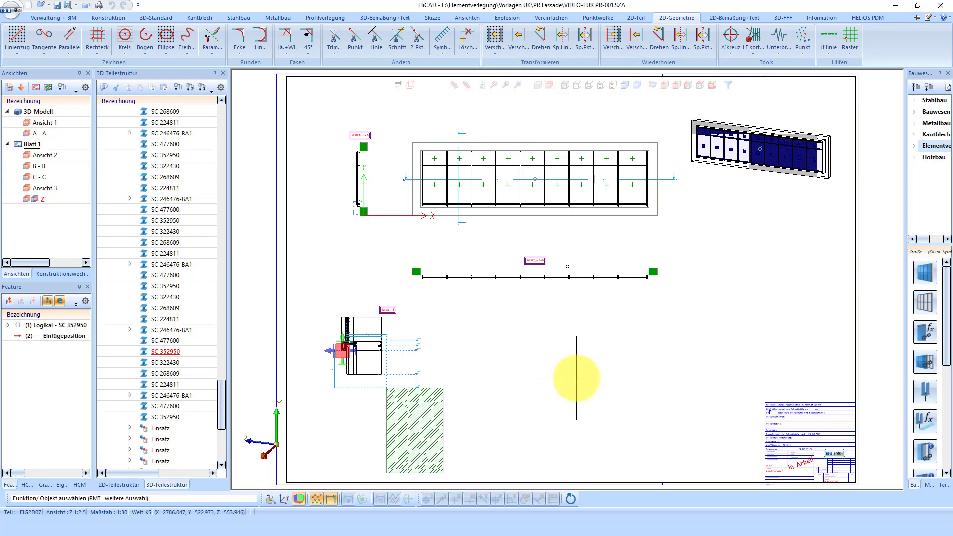
# Zoom from Blatt 1 into Detail Z until the window profile fills the view
pyautogui.scroll(4, 389, 446)
pyautogui.scroll(-2, 460, 170)
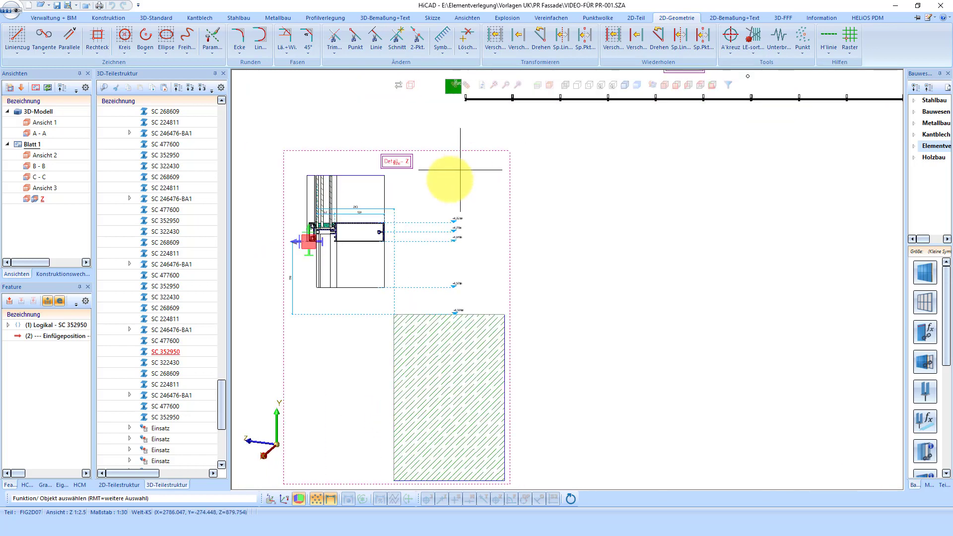
pyautogui.scroll(2, 304, 308)
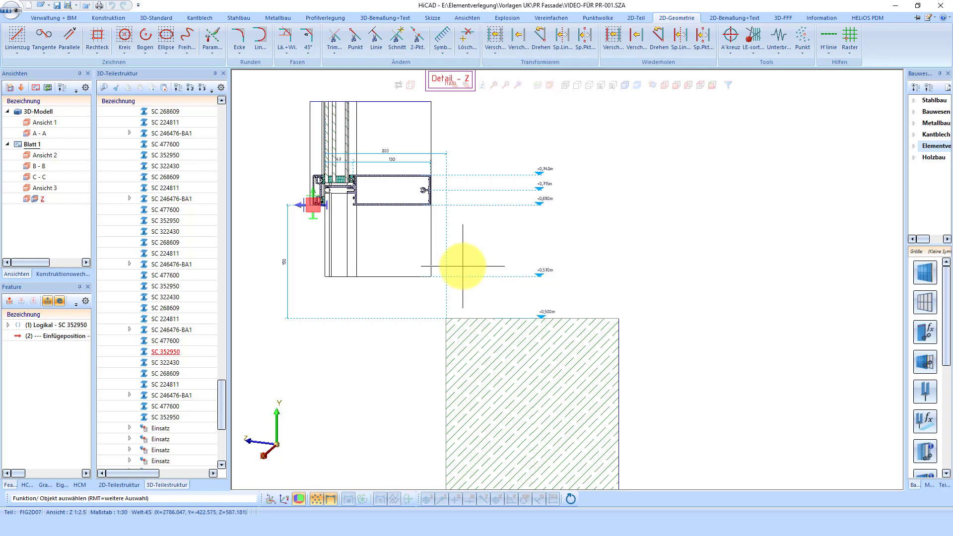
pyautogui.scroll(-1, 463, 266)
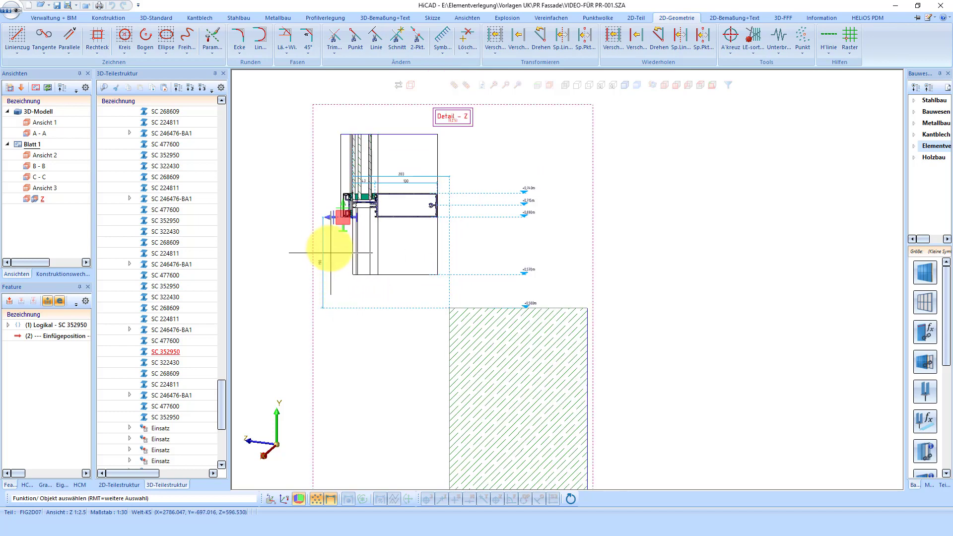
pyautogui.scroll(2, 321, 231)
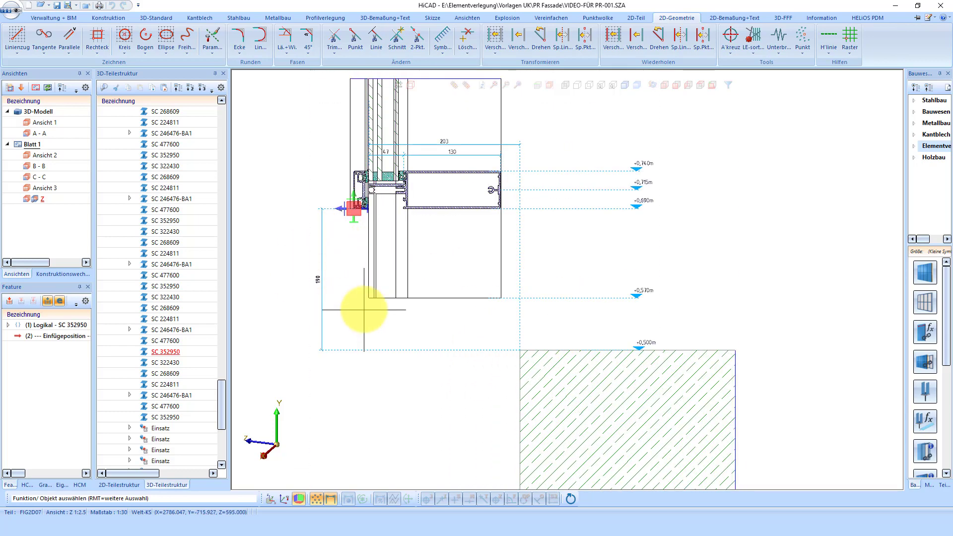
pyautogui.scroll(1, 378, 240)
pyautogui.scroll(1, 352, 213)
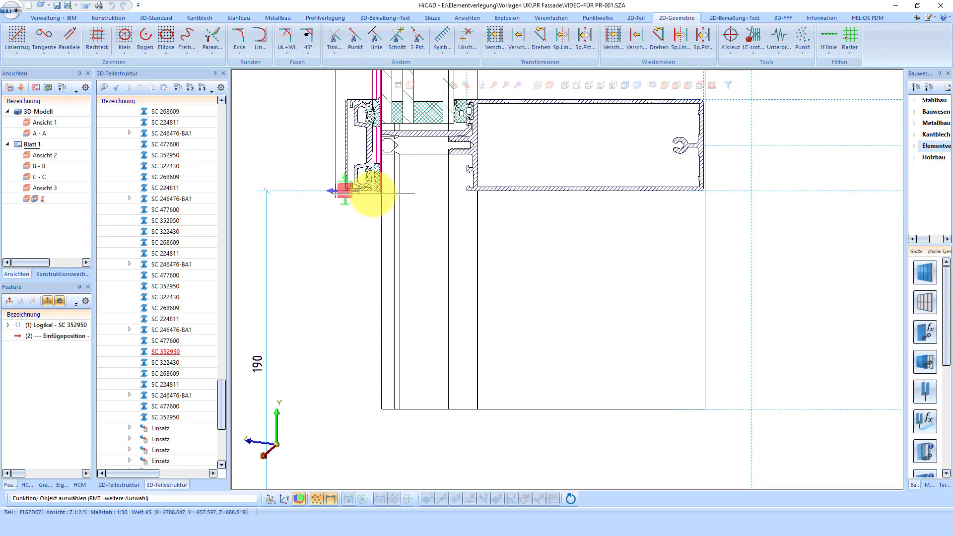
# Activate the 3D facade view Ansicht 1 and look over the facade
pyautogui.click(51, 124)
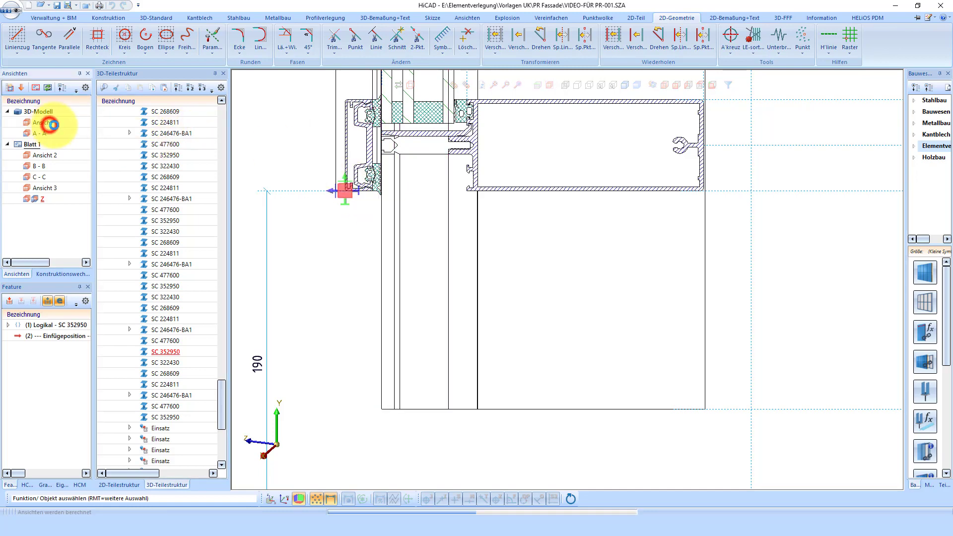
pyautogui.scroll(-2, 526, 243)
pyautogui.scroll(5, 532, 263)
pyautogui.scroll(3, 526, 273)
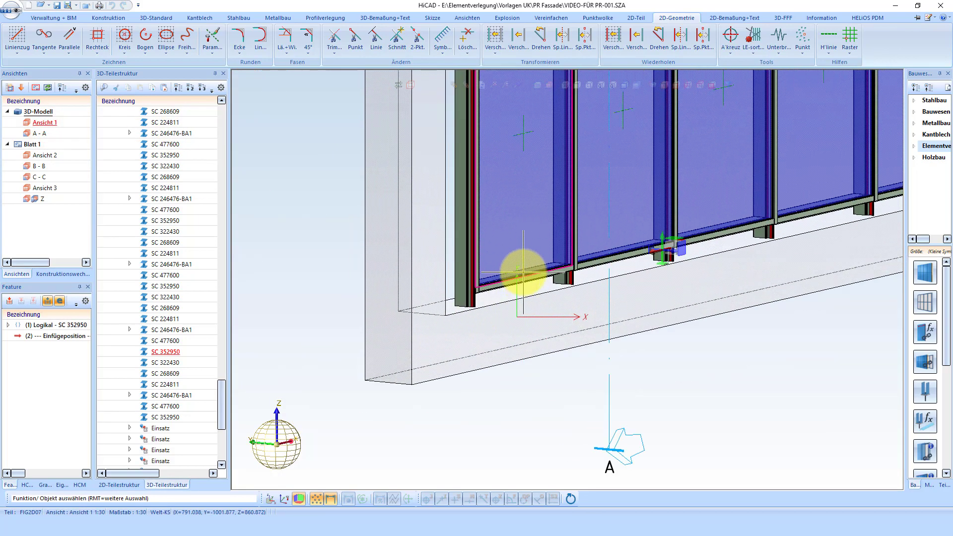
pyautogui.moveTo(507, 264)
pyautogui.mouseDown(button='middle')
pyautogui.moveTo(470, 238)
pyautogui.moveTo(434, 257)
pyautogui.mouseUp(button='middle')
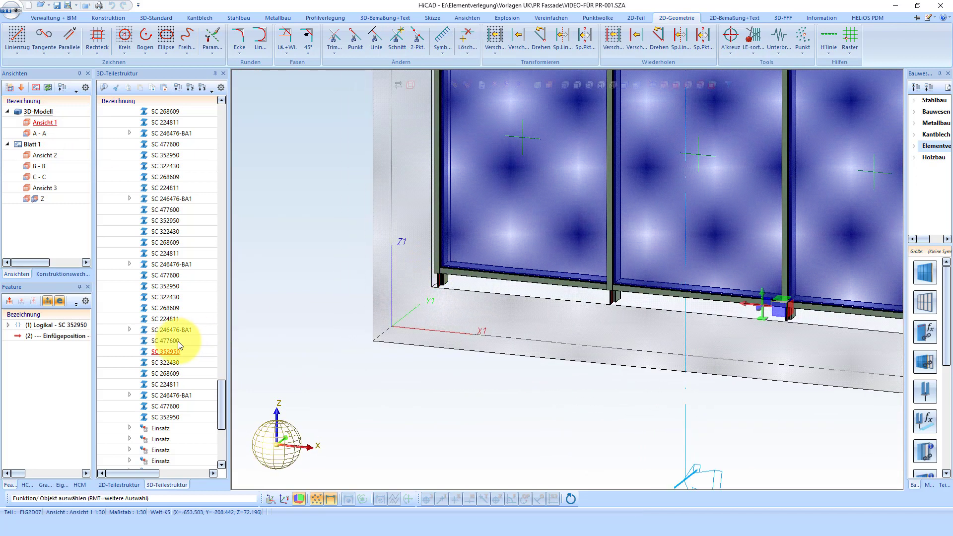
pyautogui.scroll(-6, 164, 397)
pyautogui.scroll(-1, 154, 447)
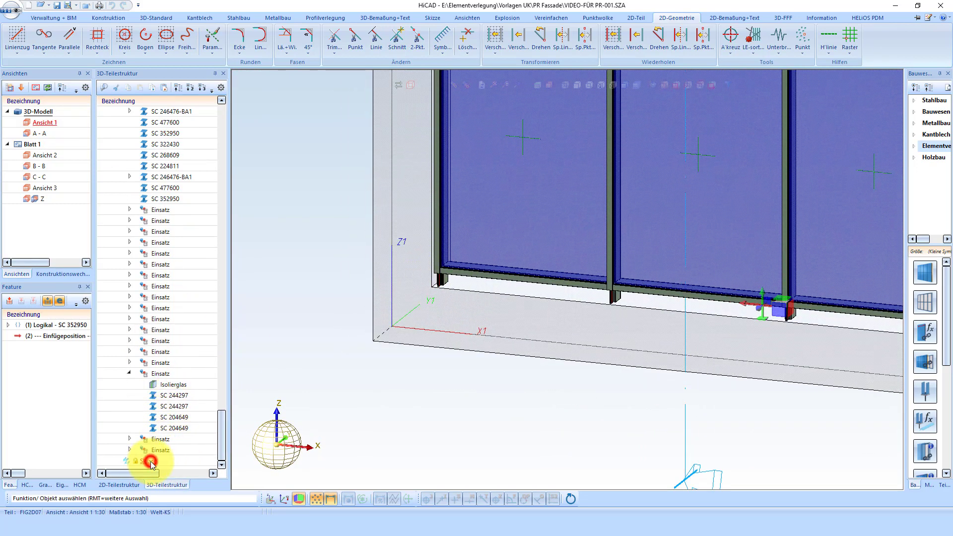
# Make Skizze the active part, inspect the mullion joint in 3D, then return to the 2D sections
pyautogui.doubleClick(151, 464)
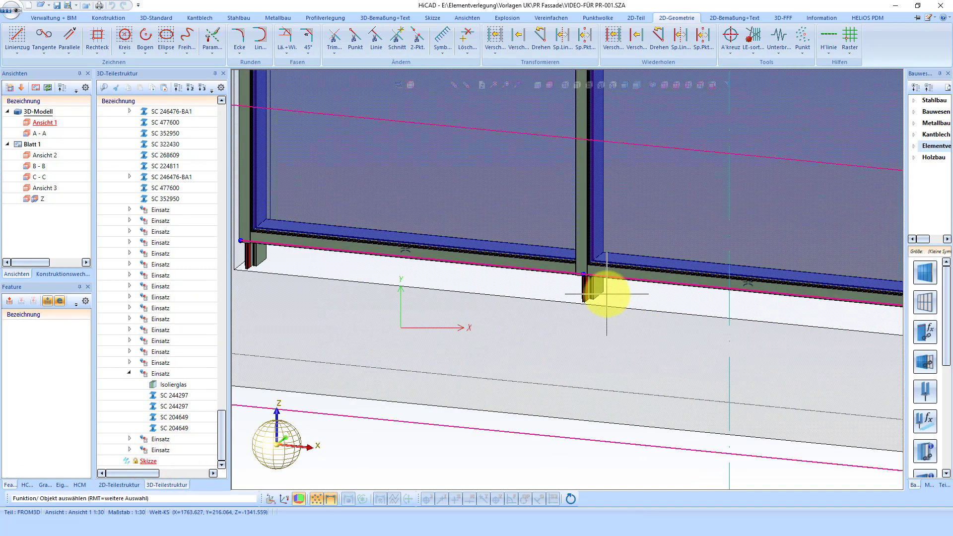
pyautogui.moveTo(606, 294)
pyautogui.mouseDown(button='middle')
pyautogui.moveTo(591, 258)
pyautogui.moveTo(593, 204)
pyautogui.moveTo(574, 283)
pyautogui.mouseUp(button='middle')
pyautogui.scroll(2, 602, 259)
pyautogui.scroll(1, 581, 266)
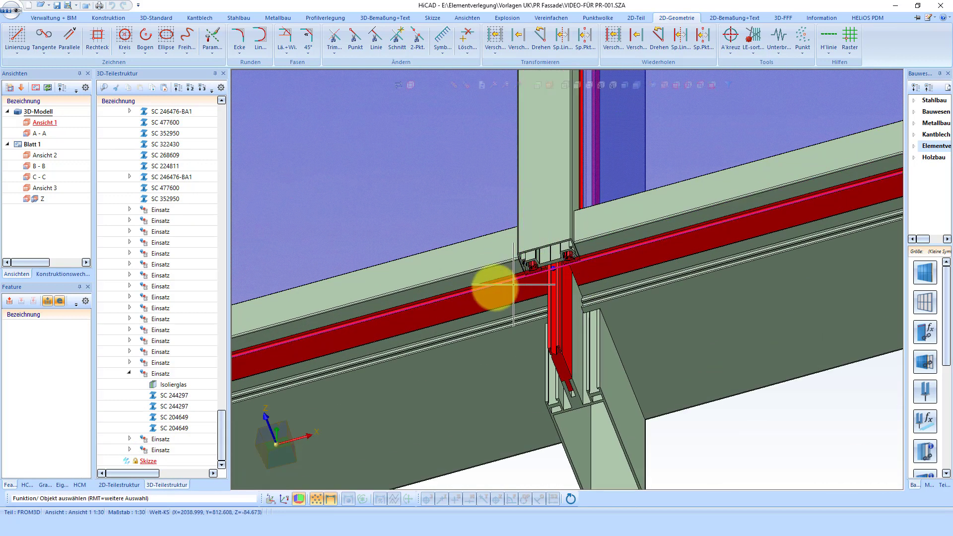
pyautogui.scroll(-3, 491, 293)
pyautogui.moveTo(437, 312); pyautogui.dragTo(850, 187, button='middle')
pyautogui.scroll(2, 850, 174)
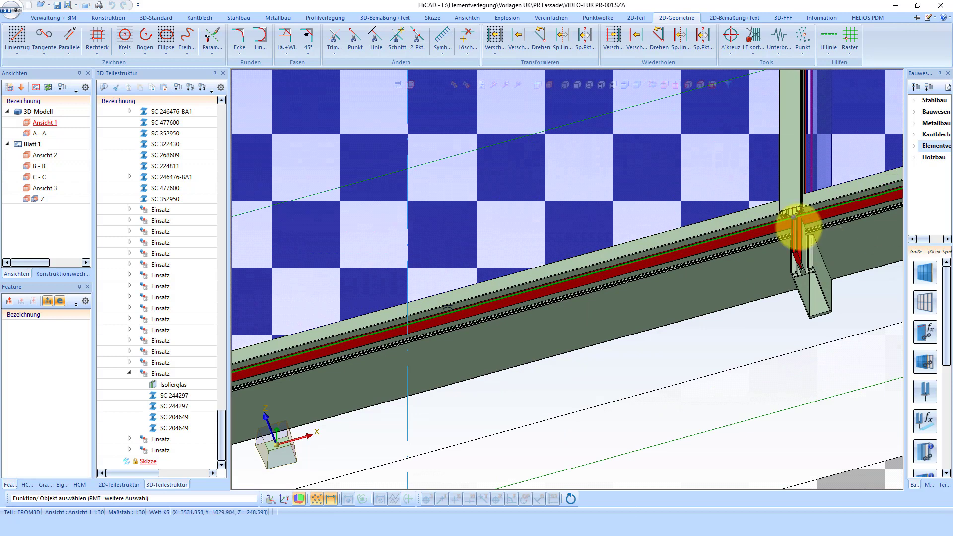
pyautogui.scroll(-2, 638, 217)
pyautogui.scroll(-3, 677, 241)
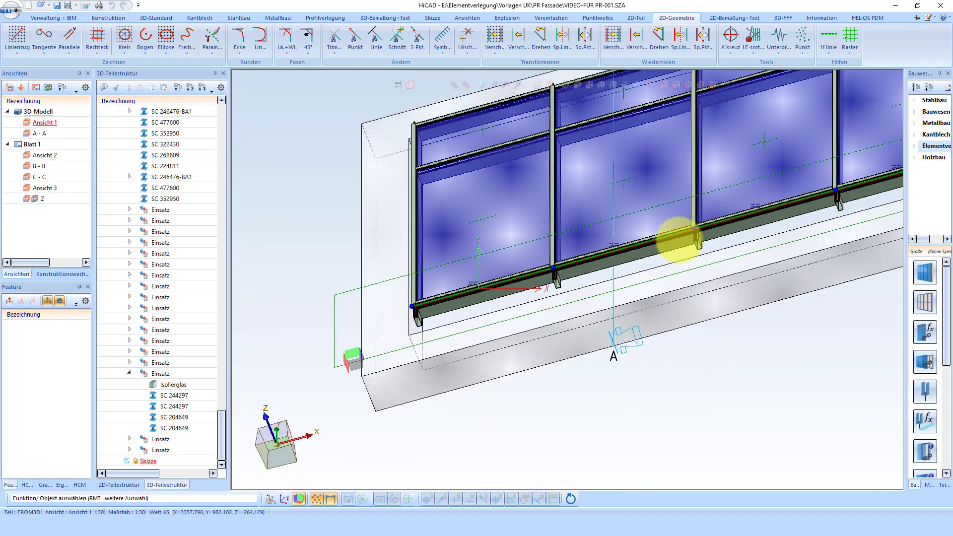
pyautogui.scroll(-1, 677, 241)
pyautogui.keyDown('shift'); pyautogui.moveTo(502, 278); pyautogui.dragTo(522, 287, button='middle'); pyautogui.keyUp('shift')
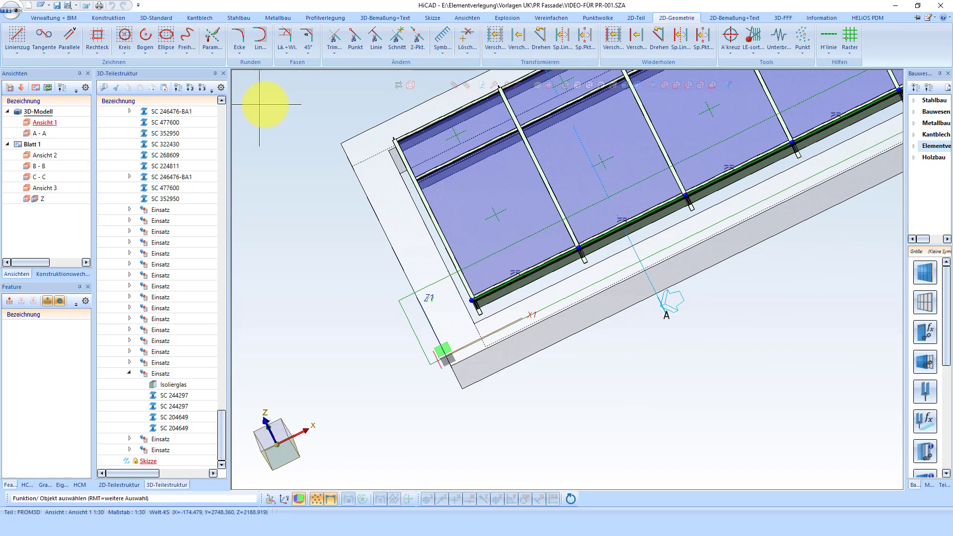
pyautogui.click(37, 180)
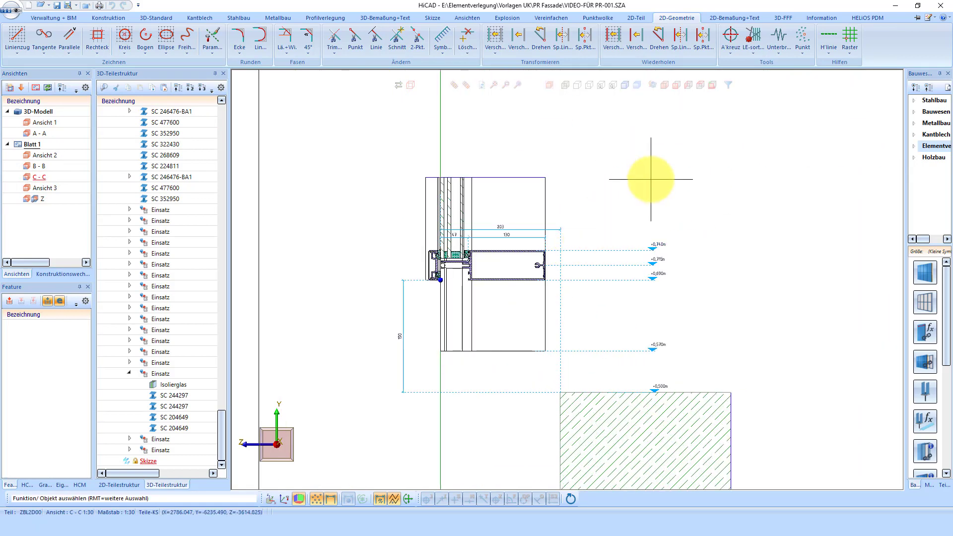
# Activate detail view Z and zoom into the window profile
pyautogui.click(382, 153)
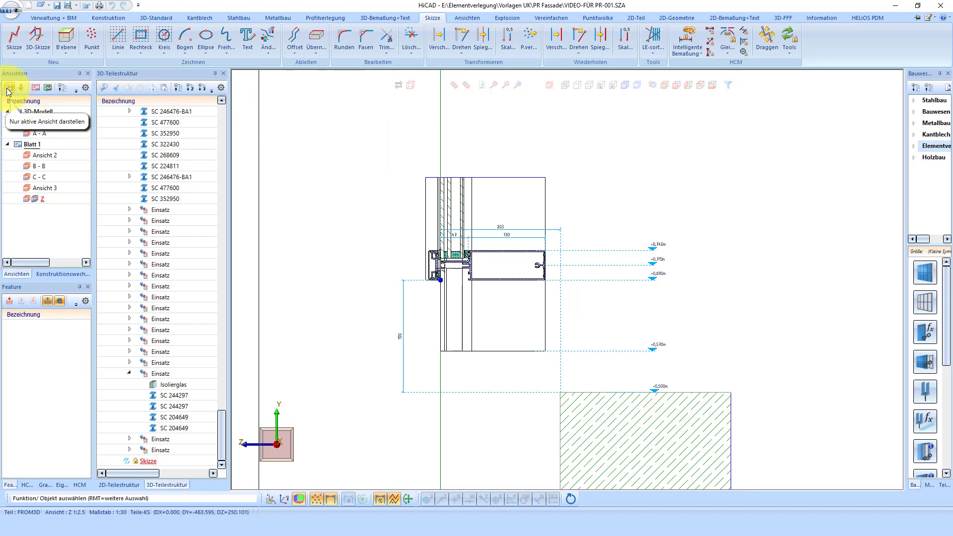
pyautogui.scroll(2, 454, 347)
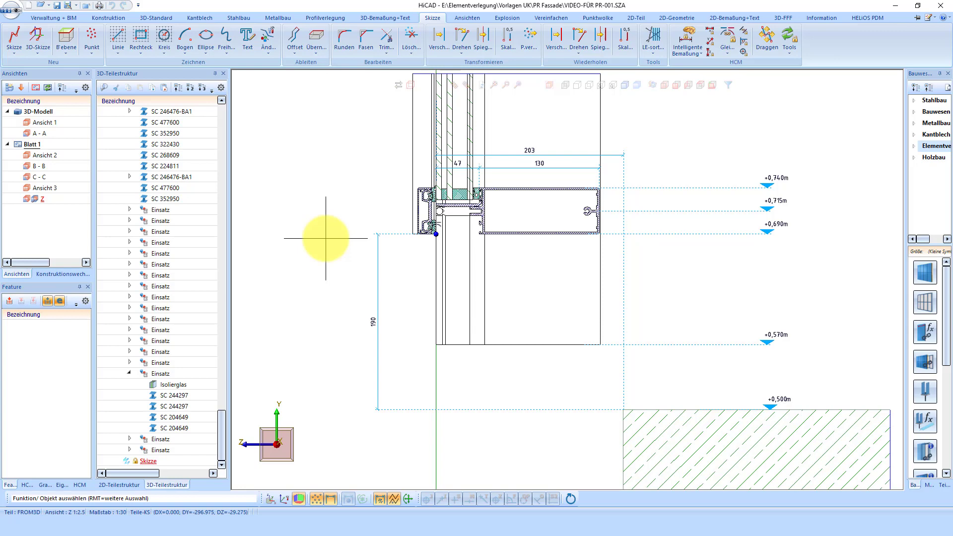
# Start a substructure using variant PR Fassade D001 from the PR Anschlüße group
pyautogui.click(926, 304)
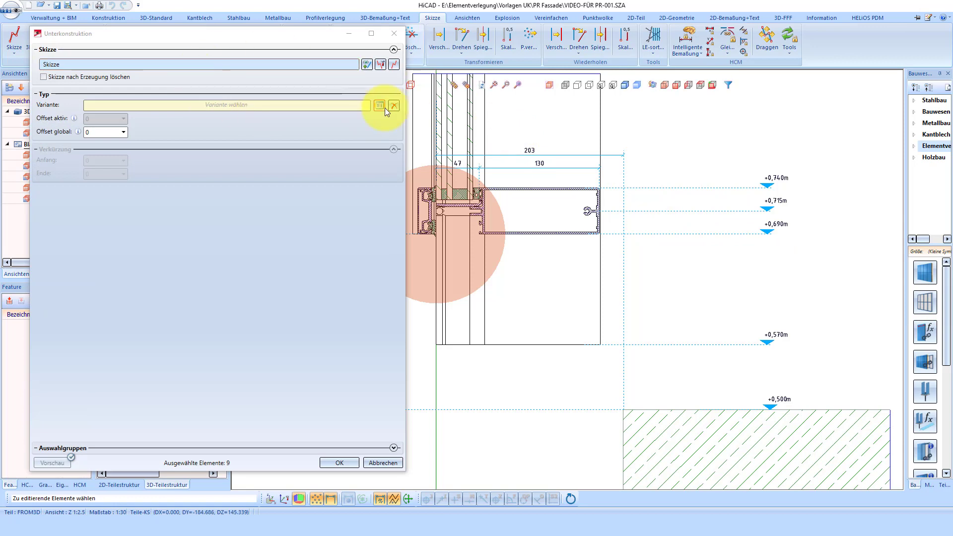
pyautogui.click(380, 106)
pyautogui.click(228, 243)
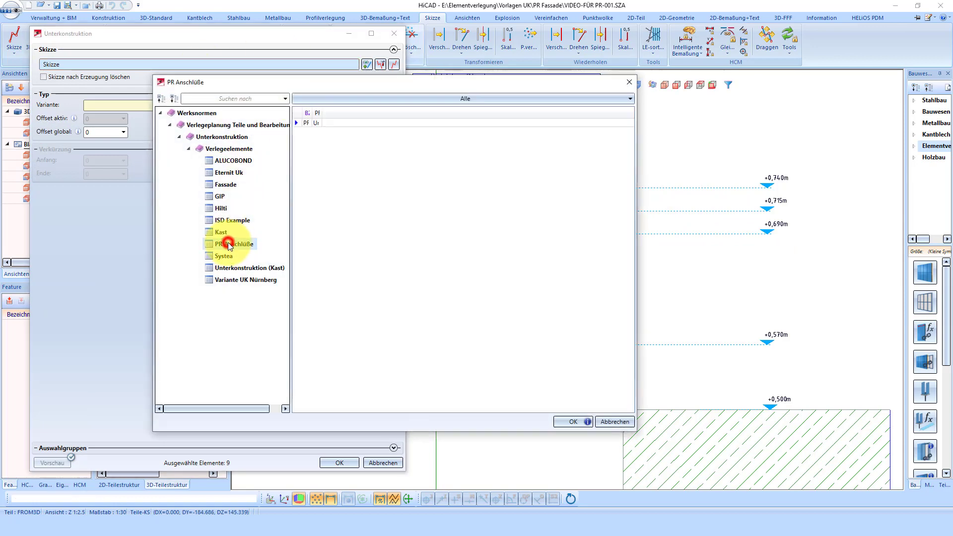
pyautogui.click(340, 123)
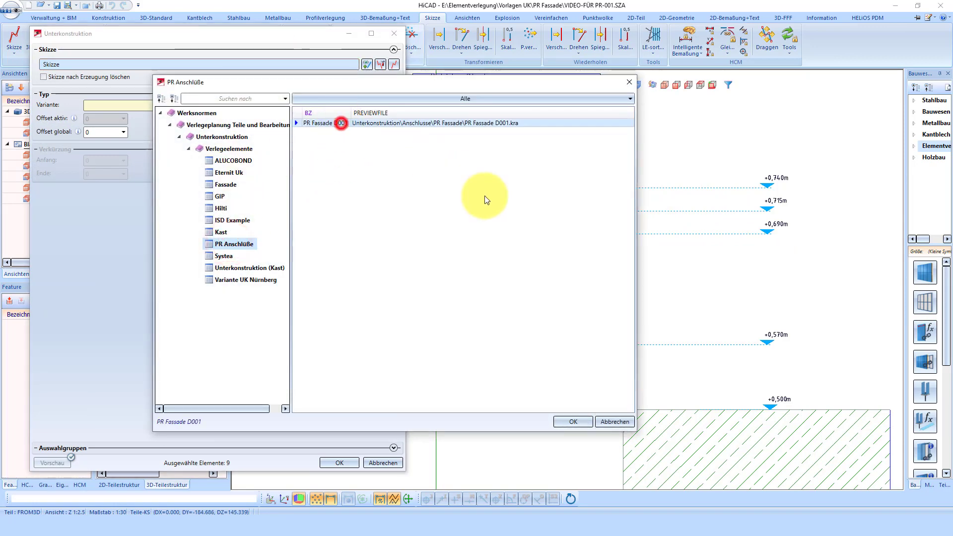
pyautogui.click(578, 423)
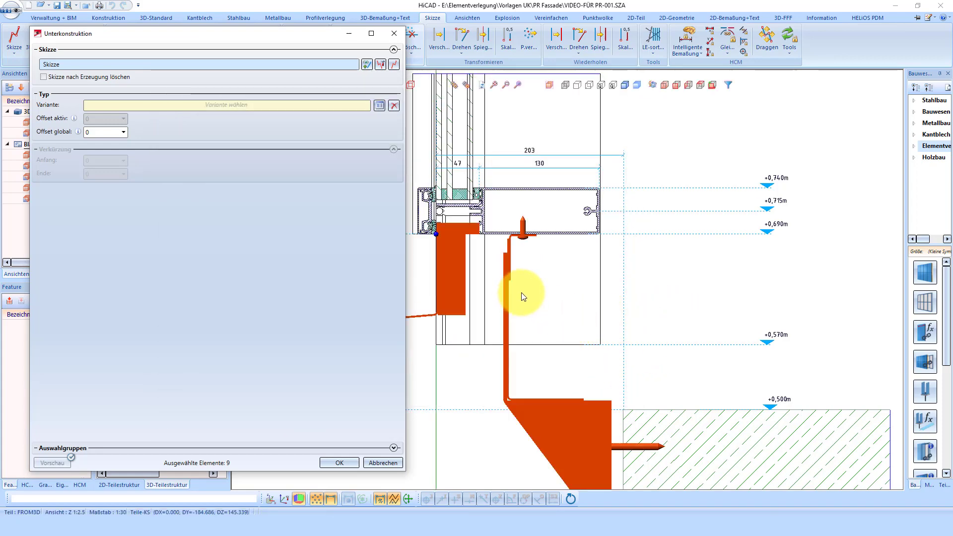
# Turn off the extended floor connection in the substructure preview
pyautogui.moveTo(489, 255); pyautogui.dragTo(574, 232, button='middle')
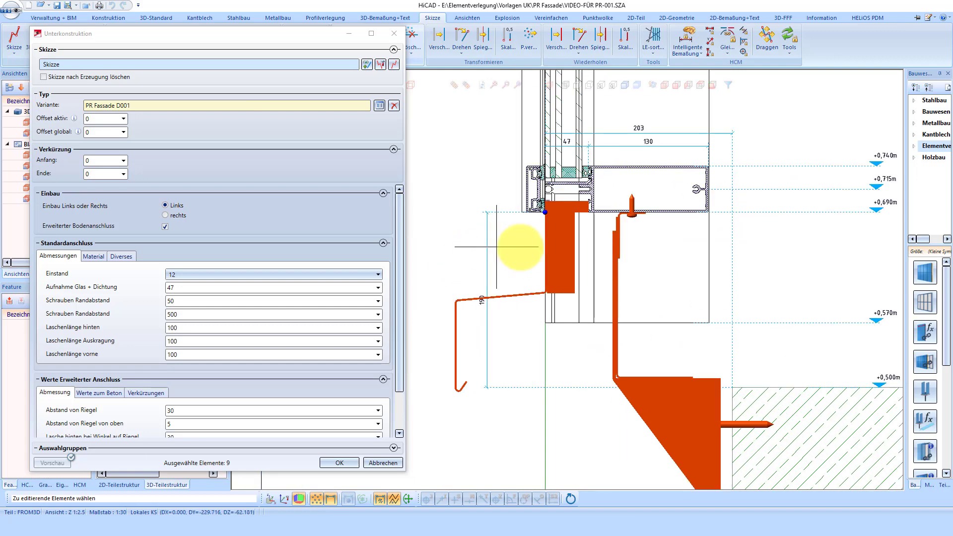
pyautogui.scroll(-2, 632, 192)
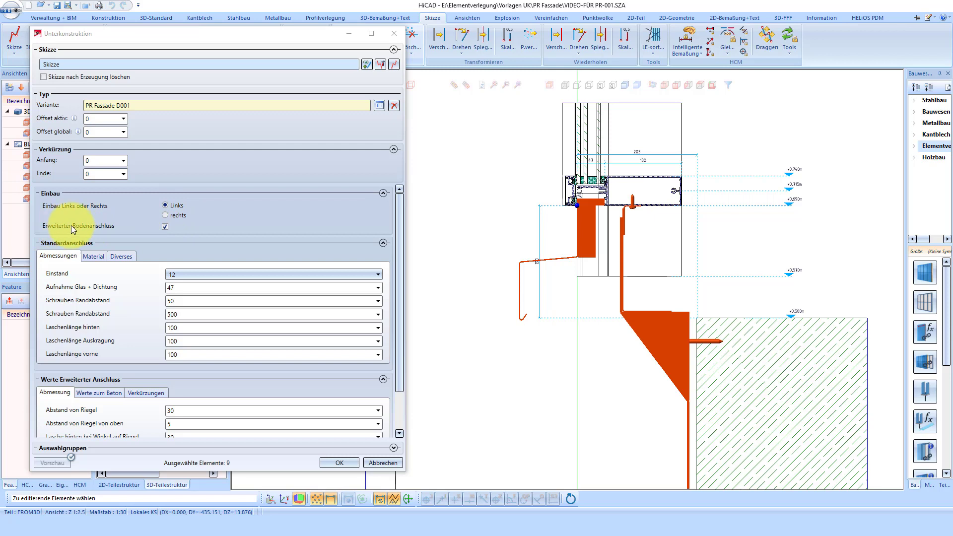
pyautogui.click(167, 227)
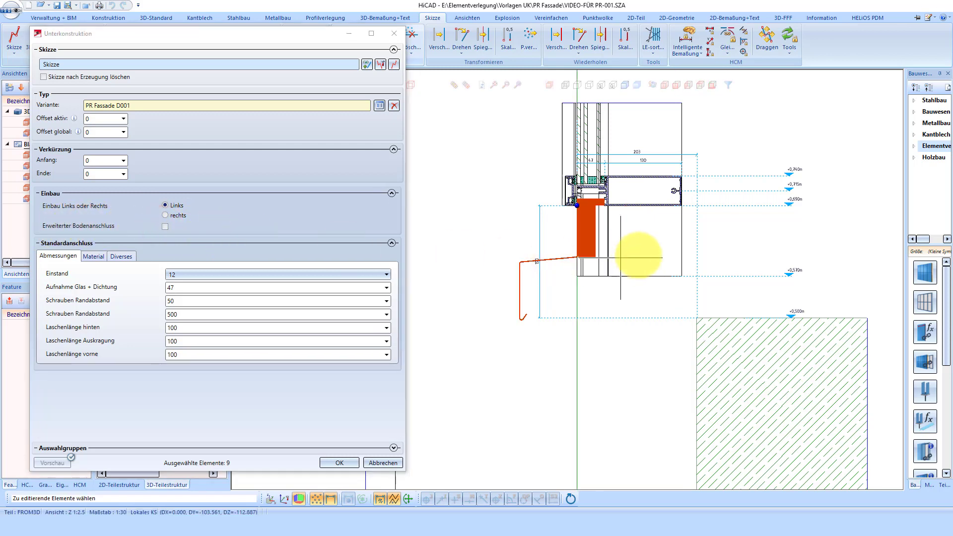
pyautogui.scroll(3, 578, 220)
pyautogui.scroll(2, 575, 189)
pyautogui.scroll(-2, 601, 149)
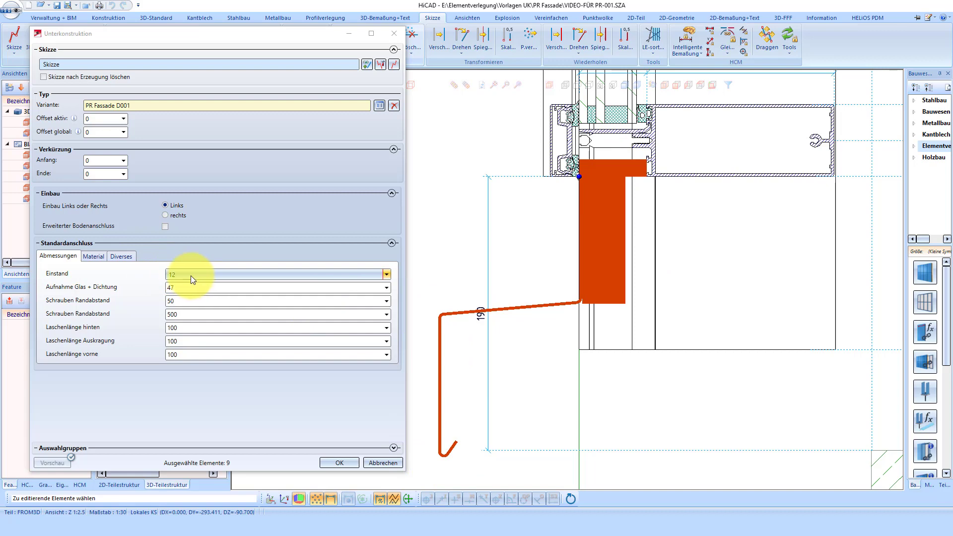
# Use Alublech 2mm sheet and XPS Platte 40mm insulation, then rebuild the substructure
pyautogui.click(96, 258)
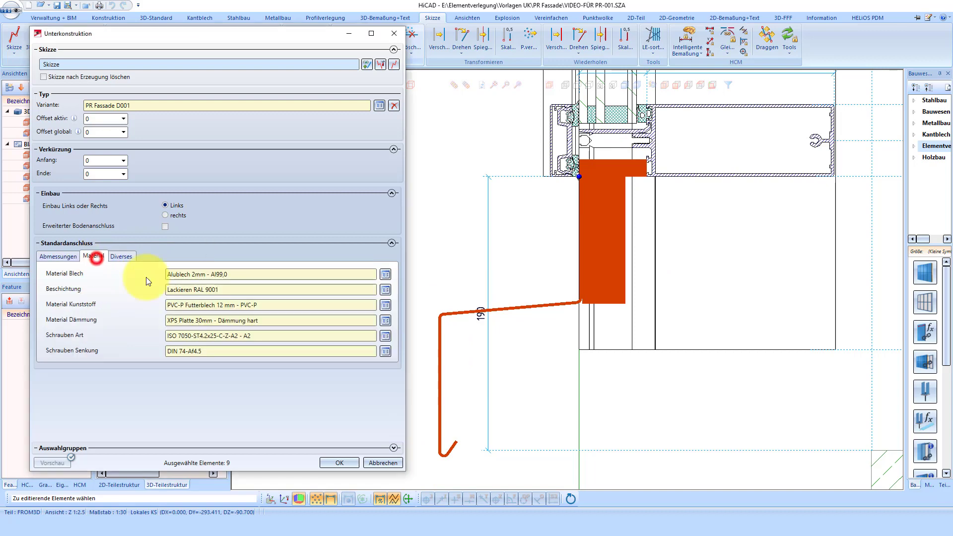
pyautogui.click(385, 275)
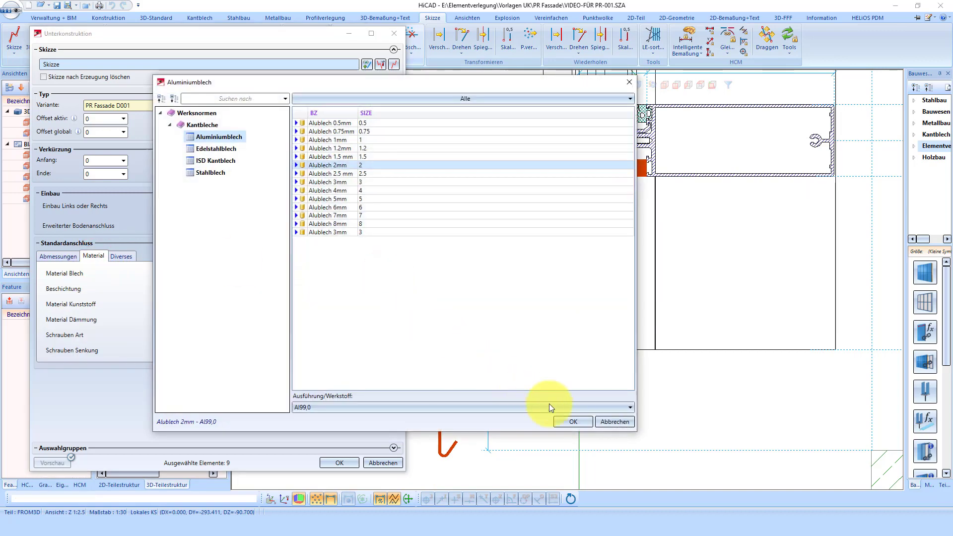
pyautogui.click(587, 422)
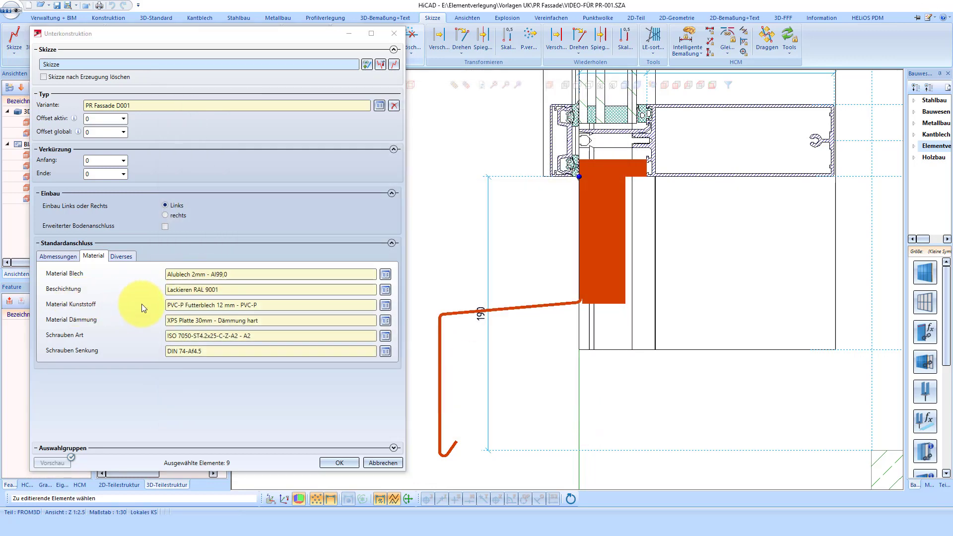
pyautogui.click(386, 320)
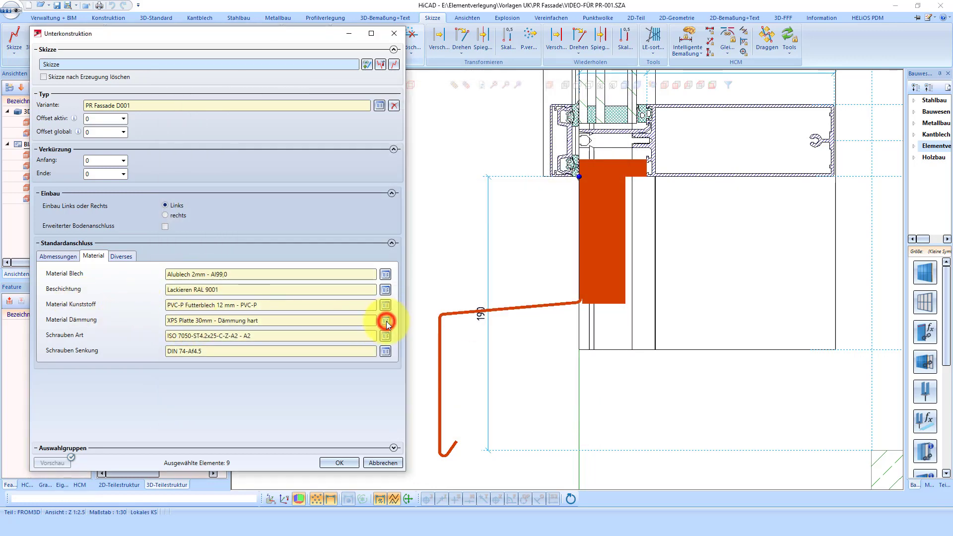
pyautogui.click(340, 142)
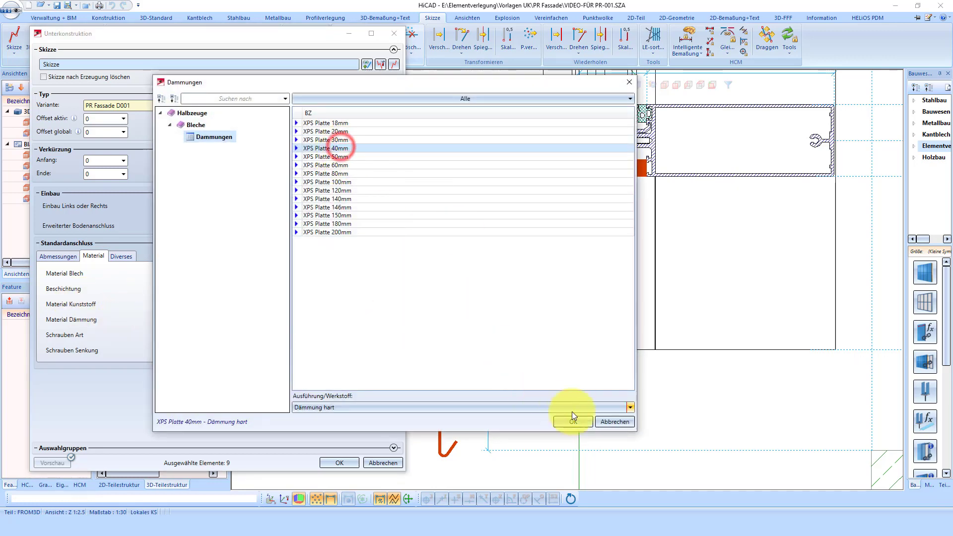
pyautogui.click(579, 423)
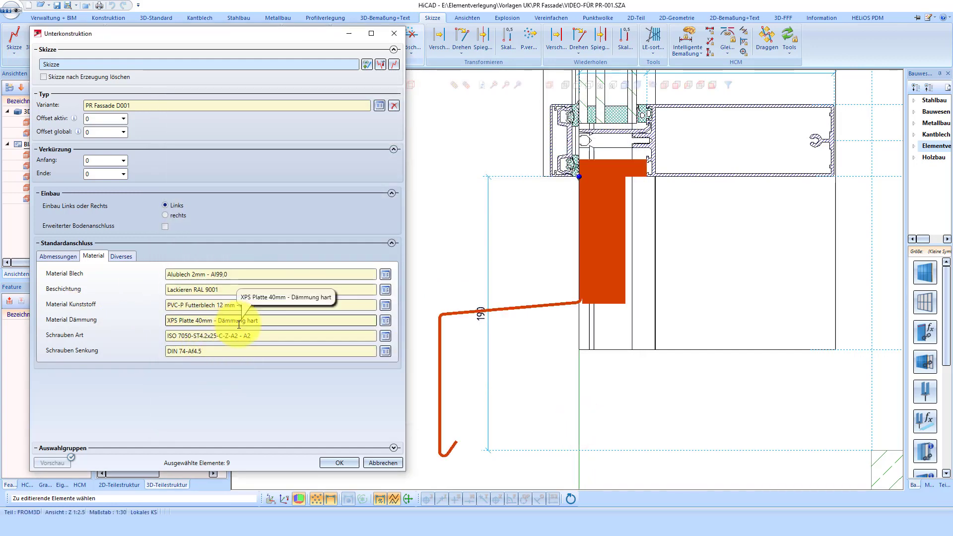
pyautogui.click(350, 462)
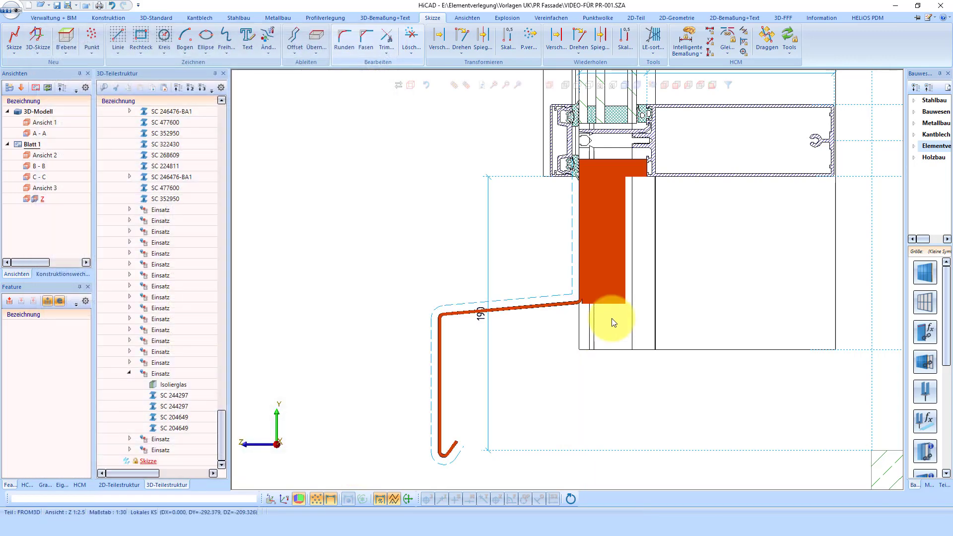
# Zoom out to the whole sheet and update all drawing views
pyautogui.scroll(-2, 468, 277)
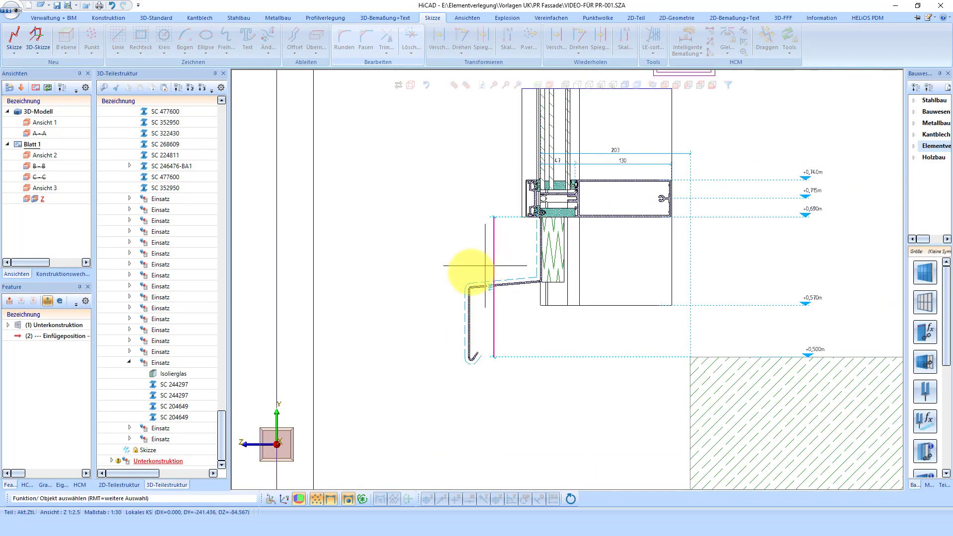
pyautogui.scroll(-3, 387, 293)
pyautogui.scroll(-1, 399, 287)
pyautogui.scroll(-2, 399, 287)
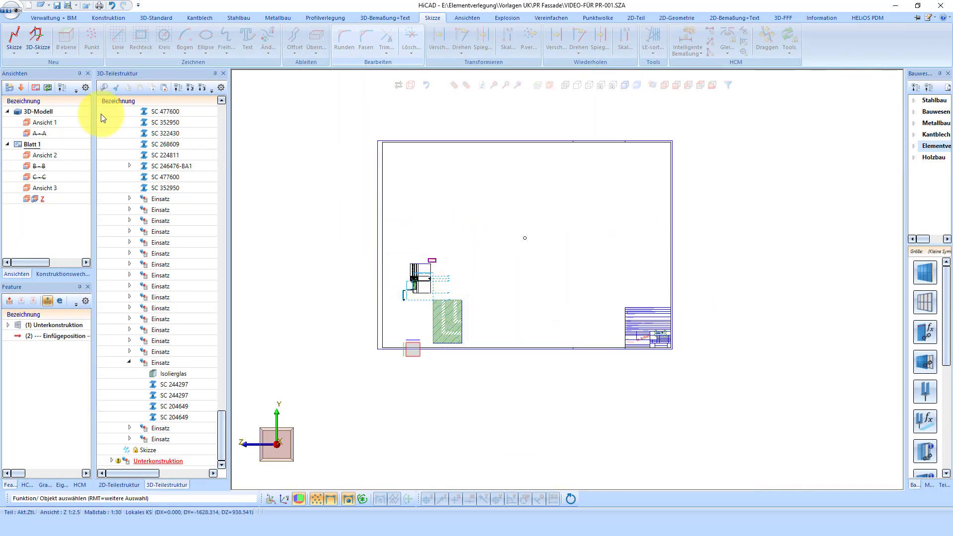
pyautogui.click(6, 89)
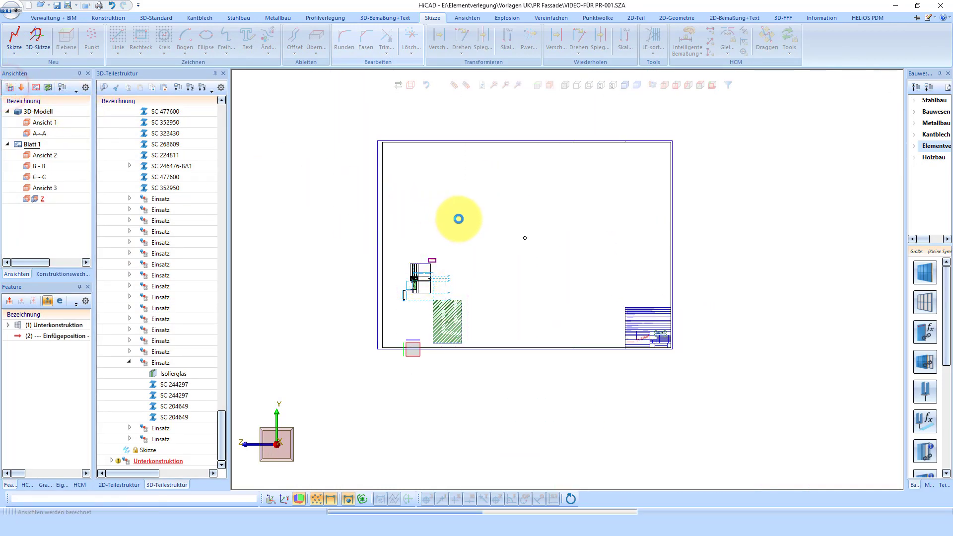
# Activate the 3D view Ansicht 3 and show only the Unterkonstruktion
pyautogui.scroll(3, 627, 187)
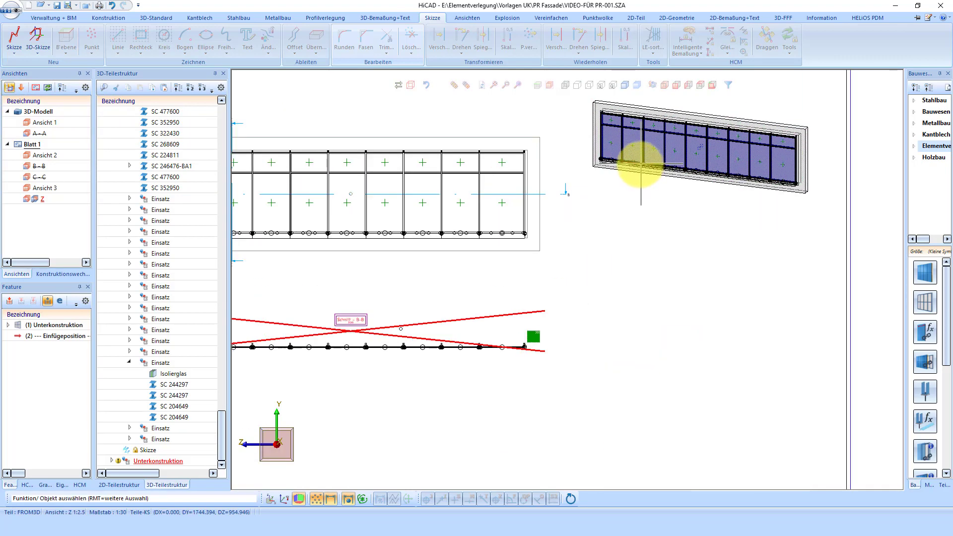
pyautogui.click(791, 105)
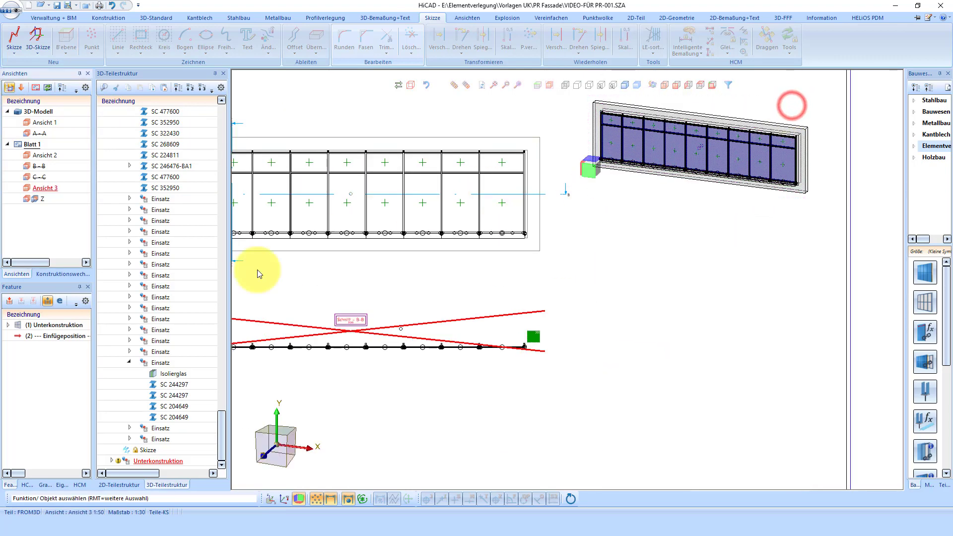
pyautogui.rightClick(163, 461)
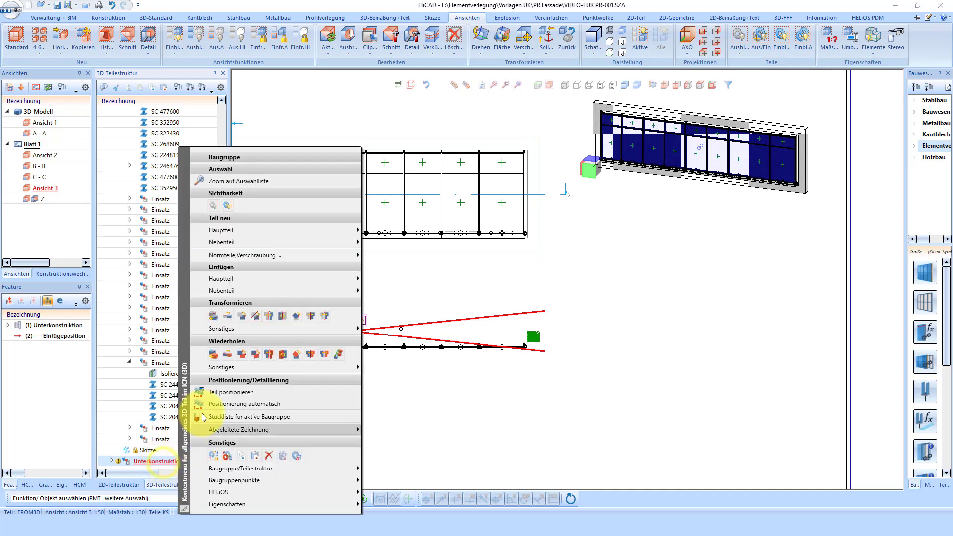
pyautogui.click(229, 204)
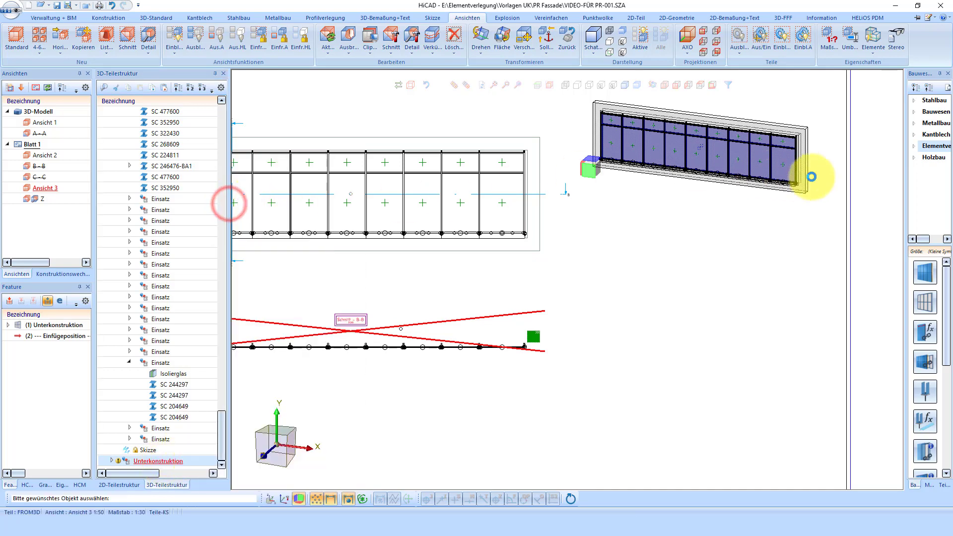
# Zoom along the facade to inspect the new sill sheets, then back out to Detail Z
pyautogui.scroll(3, 814, 174)
pyautogui.scroll(3, 799, 187)
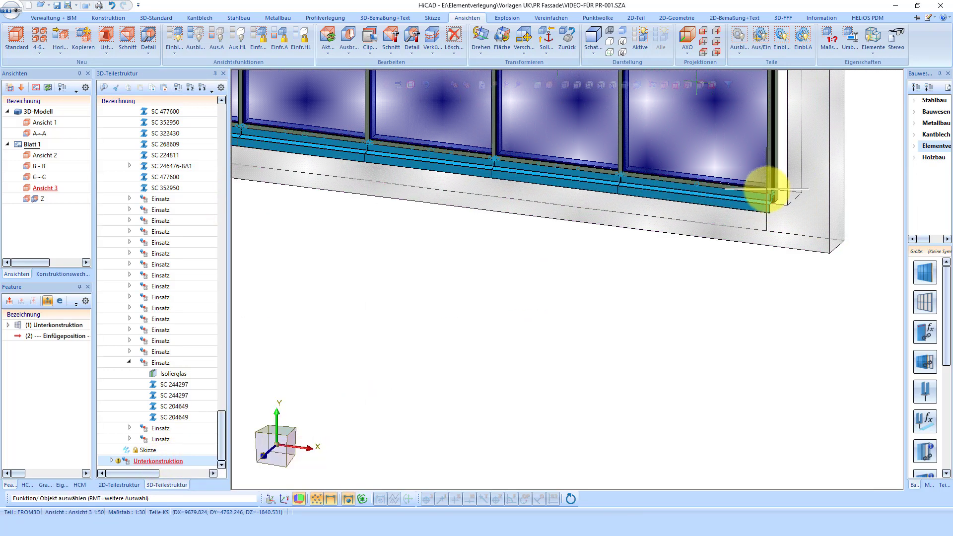
pyautogui.scroll(3, 827, 187)
pyautogui.scroll(2, 774, 202)
pyautogui.scroll(-3, 794, 231)
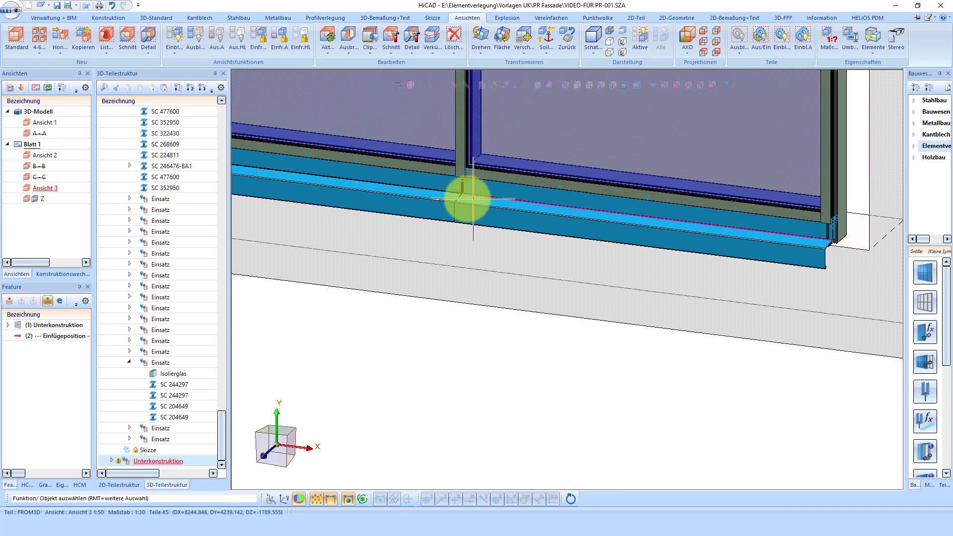
pyautogui.scroll(2, 468, 197)
pyautogui.scroll(2, 465, 178)
pyautogui.scroll(-1, 638, 213)
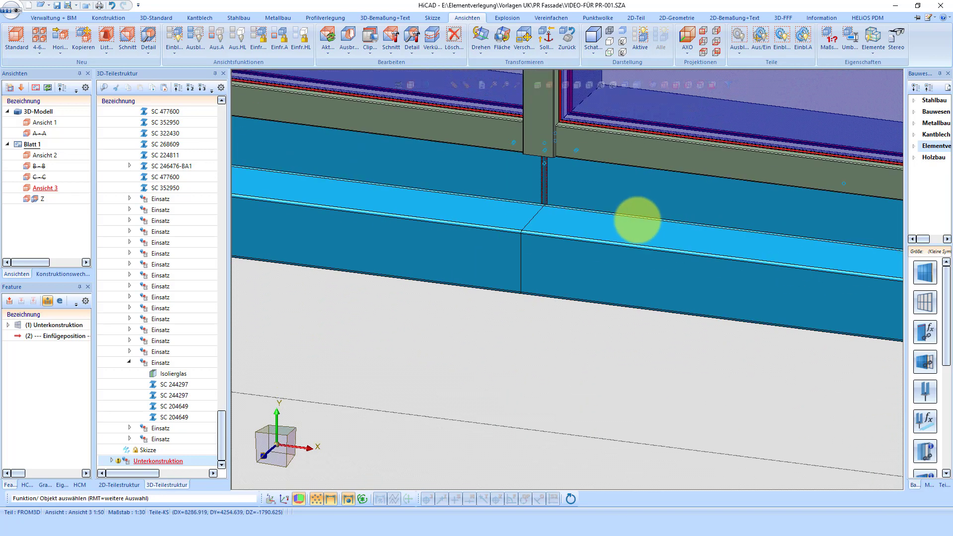
pyautogui.scroll(-1, 641, 219)
pyautogui.scroll(-1, 643, 217)
pyautogui.scroll(-3, 710, 220)
pyautogui.scroll(-1, 794, 218)
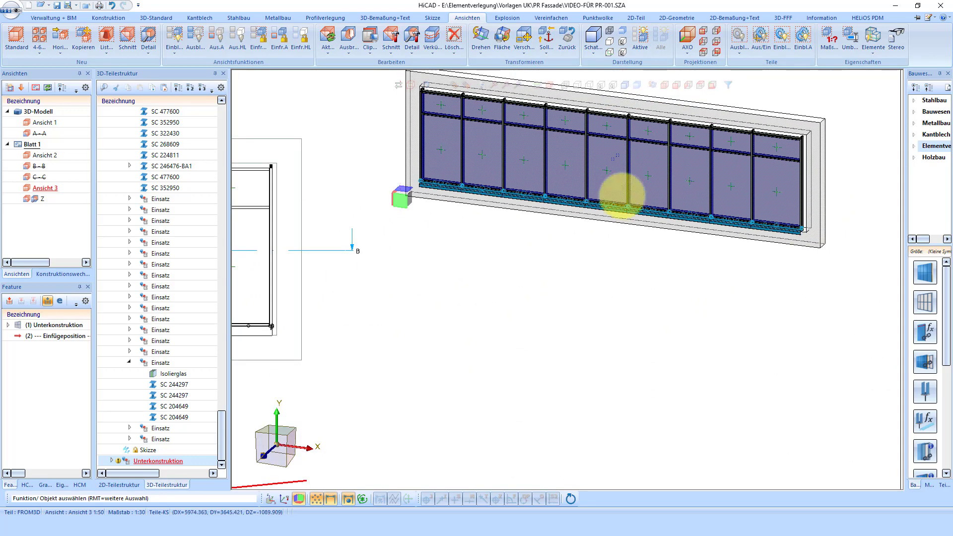
pyautogui.scroll(-2, 791, 213)
pyautogui.scroll(-2, 779, 203)
pyautogui.scroll(3, 432, 351)
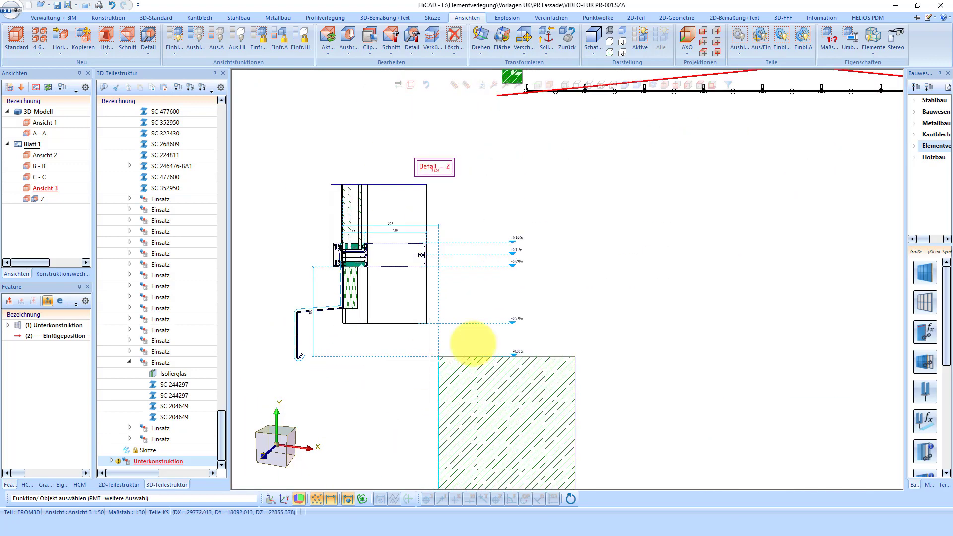
pyautogui.scroll(-1, 470, 341)
pyautogui.scroll(1, 424, 330)
# Activate detail Z and reopen the Unterkonstruktion feature for editing
pyautogui.click(401, 151)
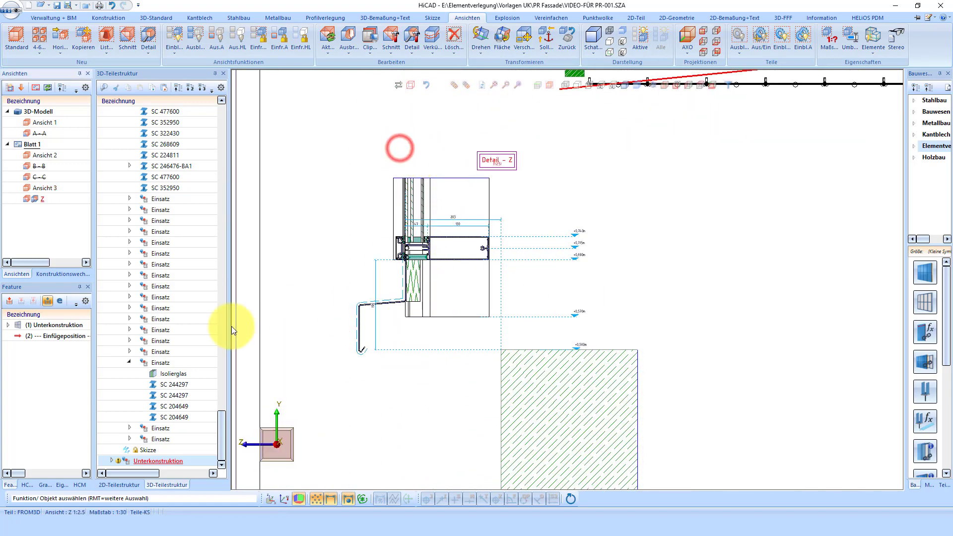
pyautogui.click(62, 329)
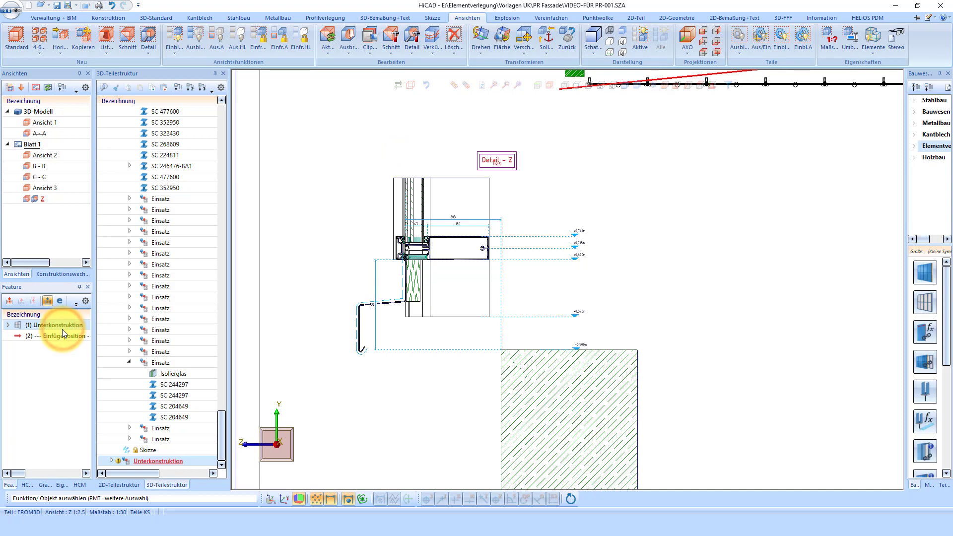
pyautogui.doubleClick(62, 329)
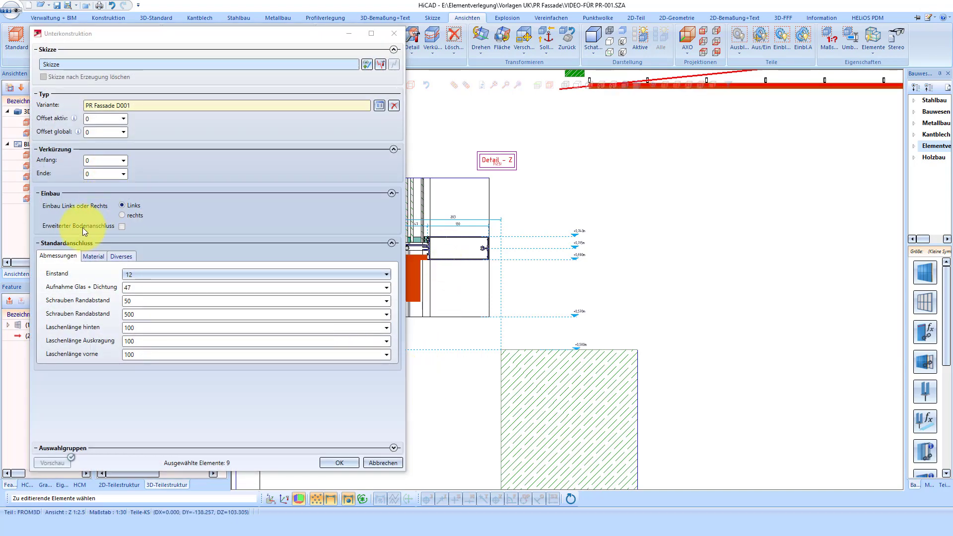
# Enable Erweiterter Bodenanschluss and display the concrete distances 160 and 190
pyautogui.click(123, 227)
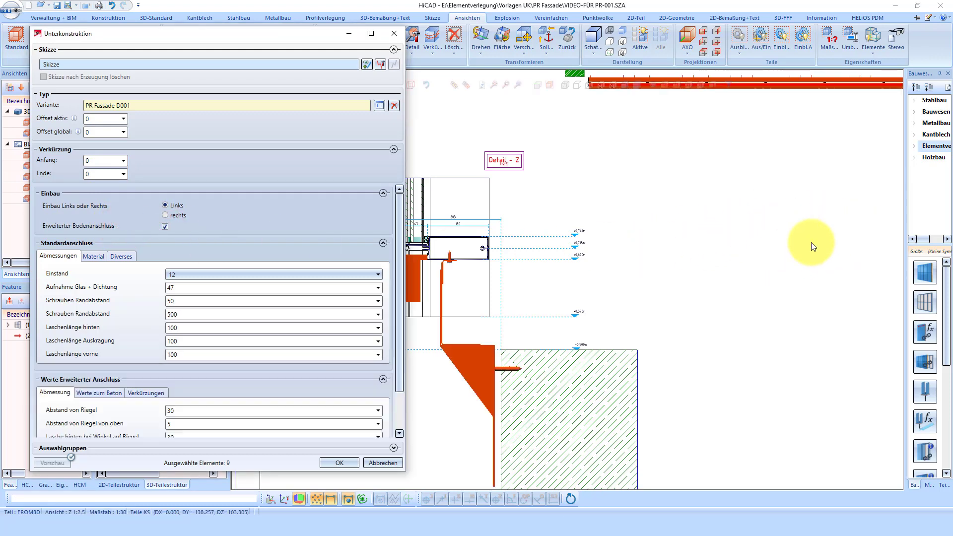
pyautogui.scroll(3, 745, 259)
pyautogui.scroll(2, 670, 239)
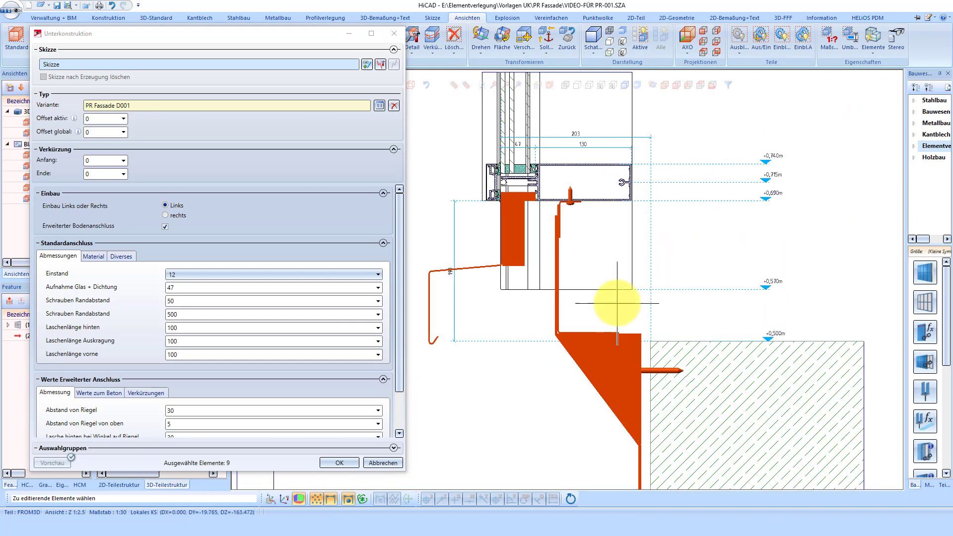
pyautogui.scroll(2, 752, 298)
pyautogui.scroll(-2, 749, 255)
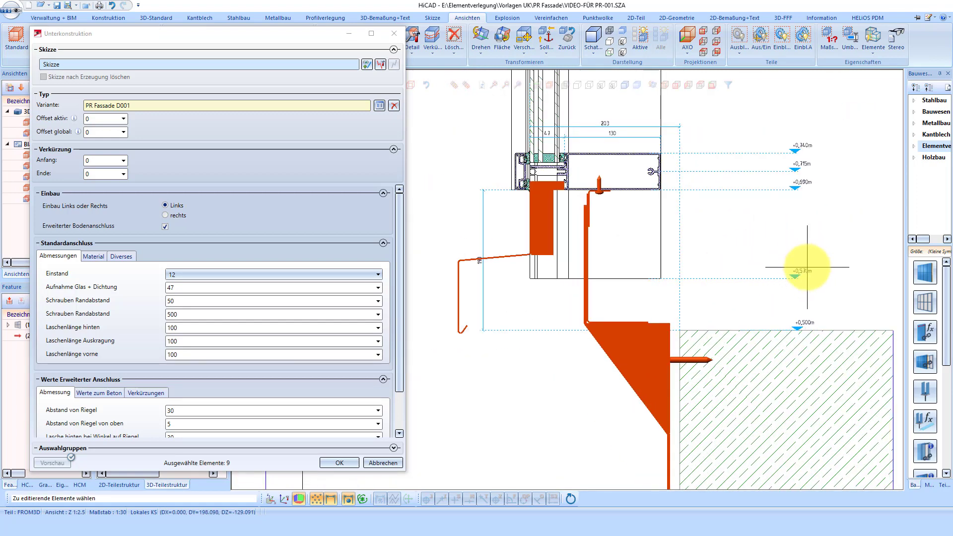
pyautogui.scroll(-2, 149, 343)
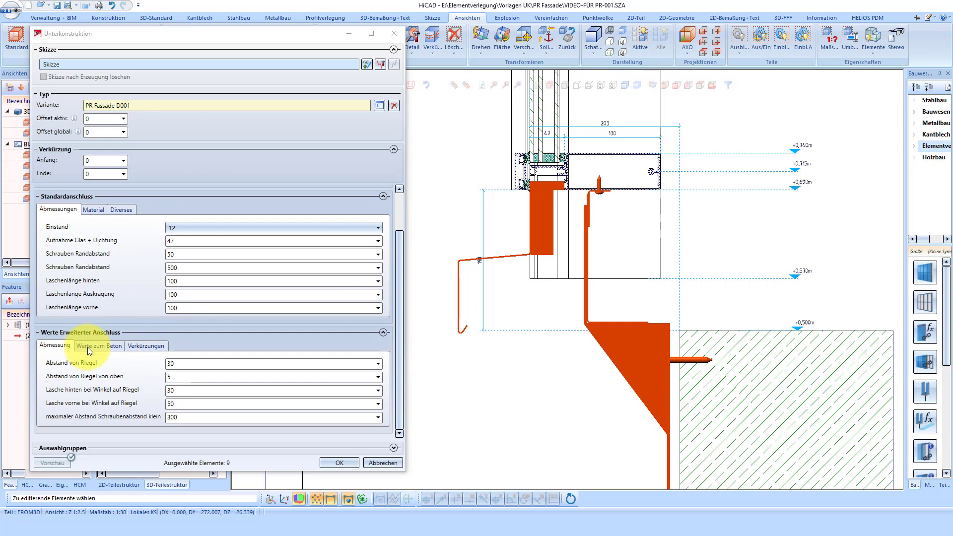
pyautogui.click(106, 346)
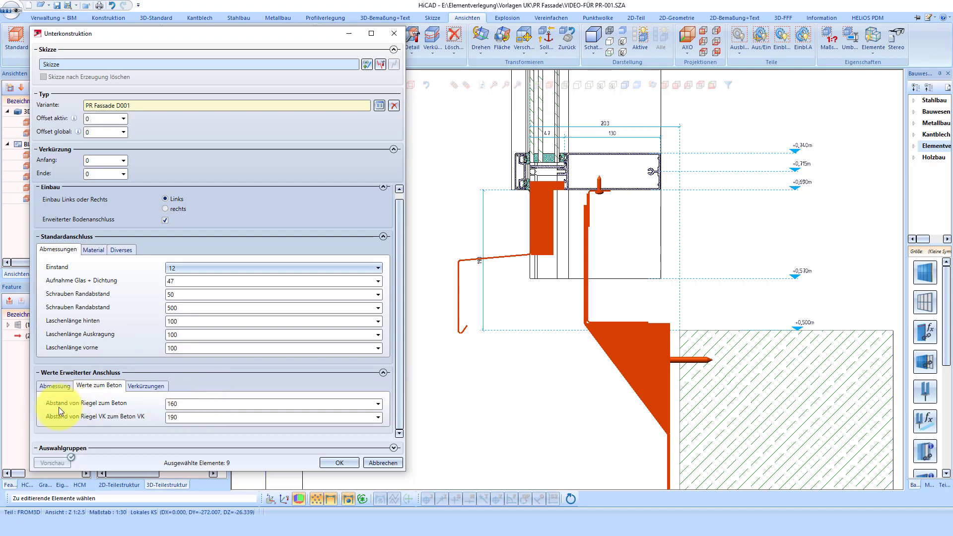
# Set transom-to-concrete distance 190 and front-edge-to-concrete distance 203, then apply
pyautogui.click(180, 405)
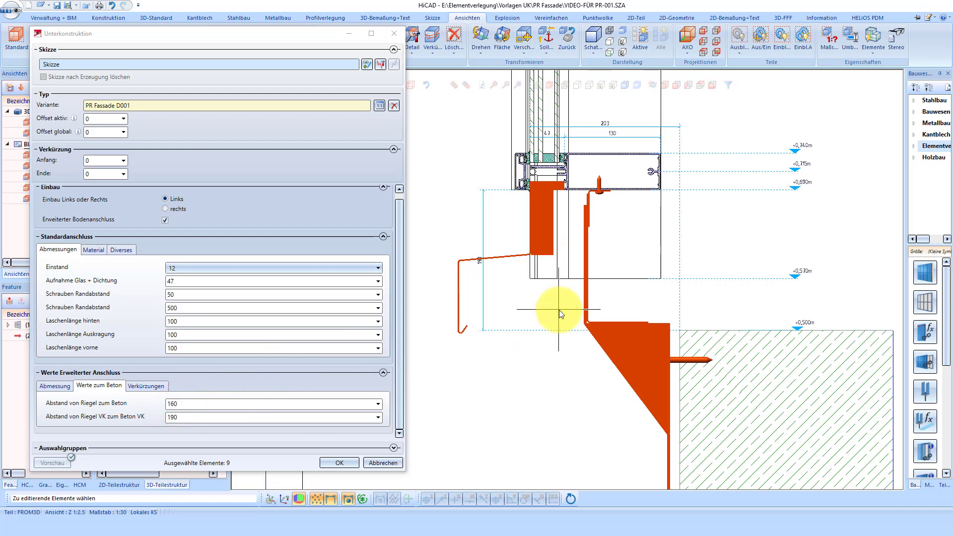
pyautogui.doubleClick(196, 404)
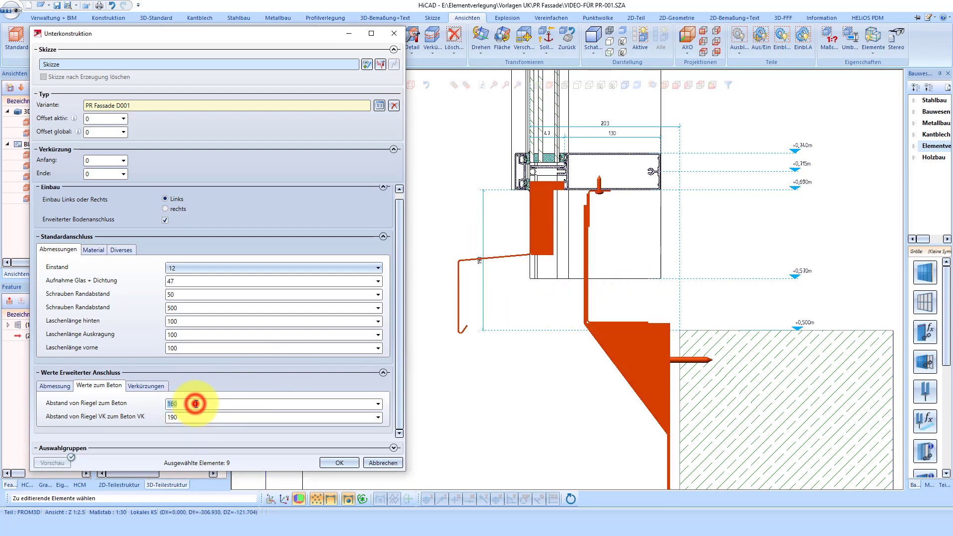
pyautogui.write('190')
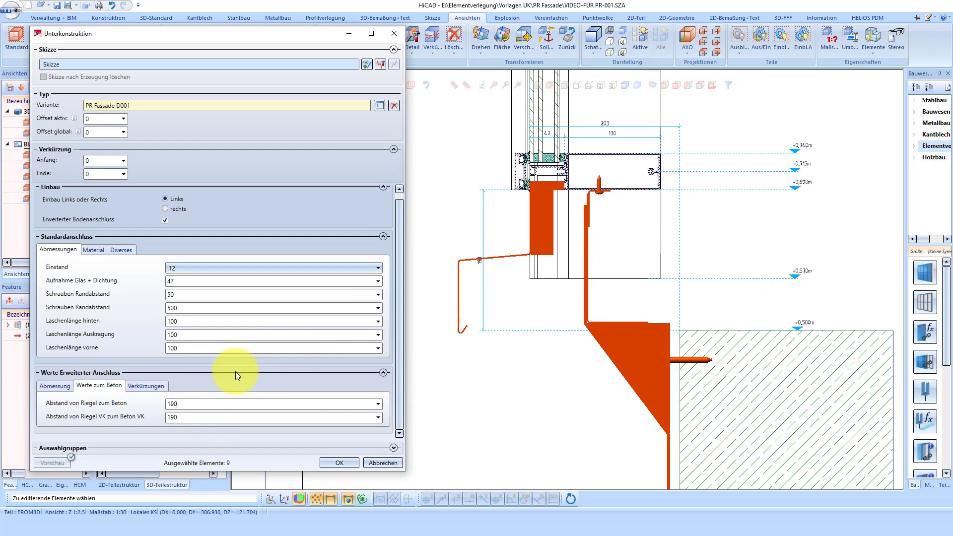
pyautogui.click(193, 418)
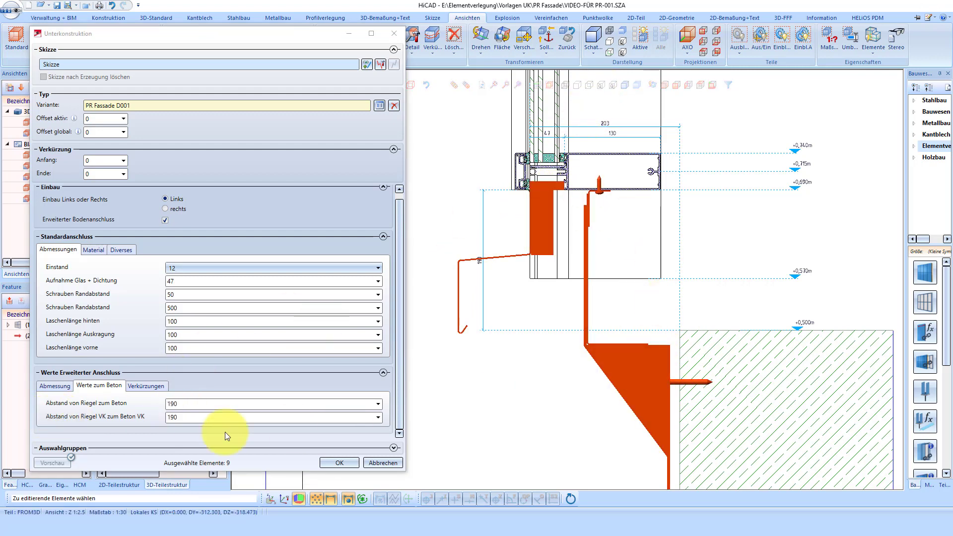
pyautogui.doubleClick(183, 419)
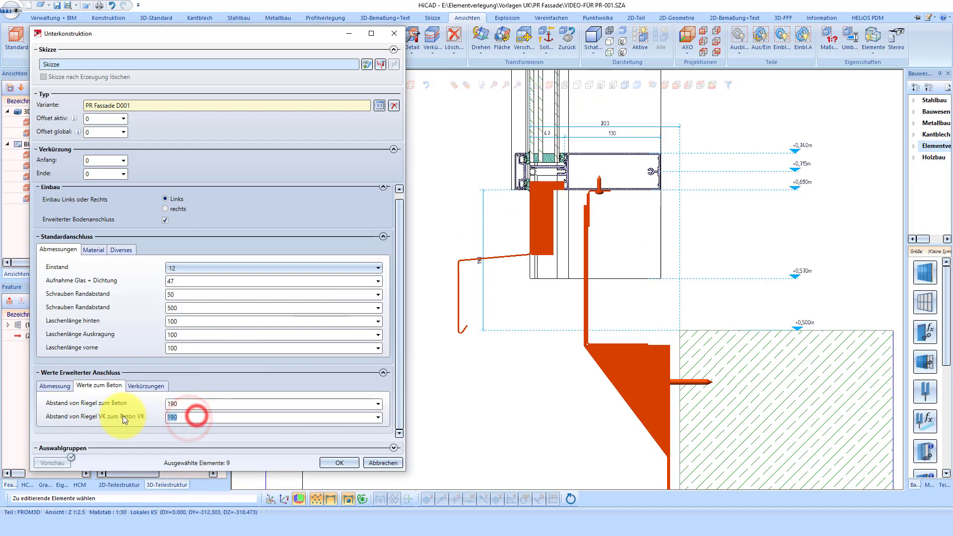
pyautogui.write('2')
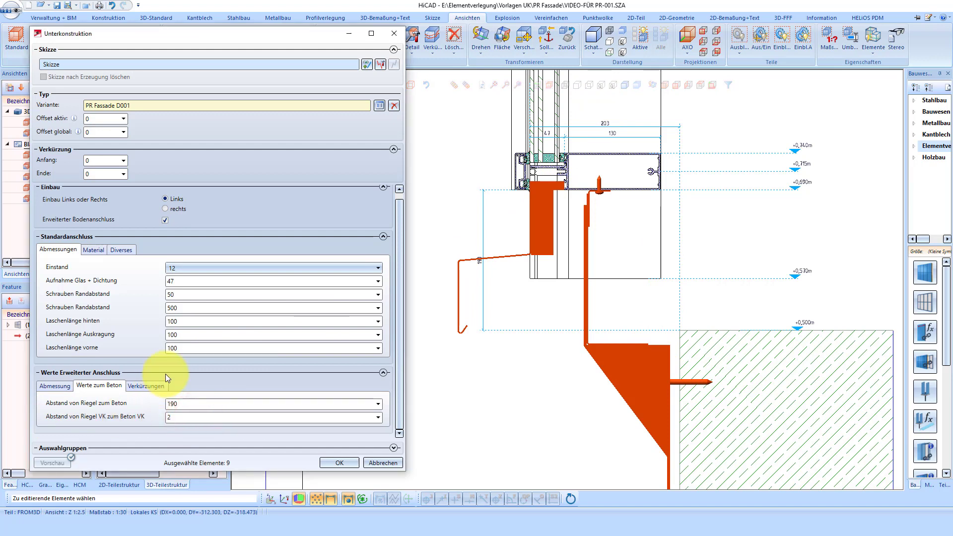
pyautogui.write('03')
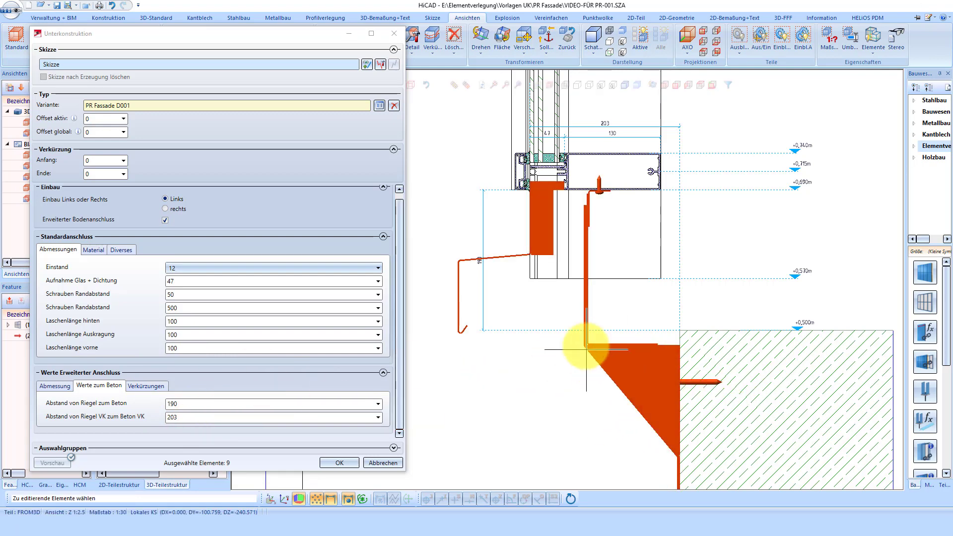
pyautogui.scroll(-1, 616, 340)
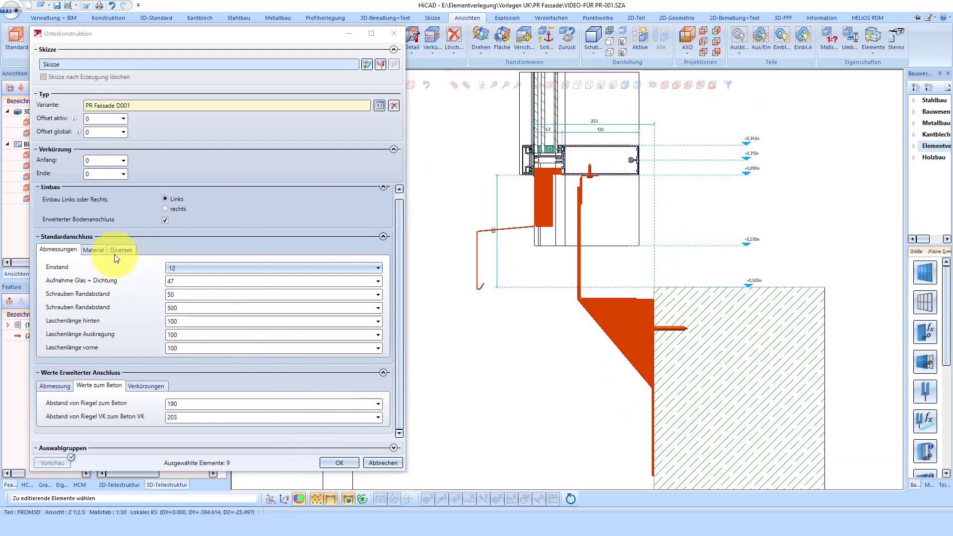
pyautogui.click(335, 461)
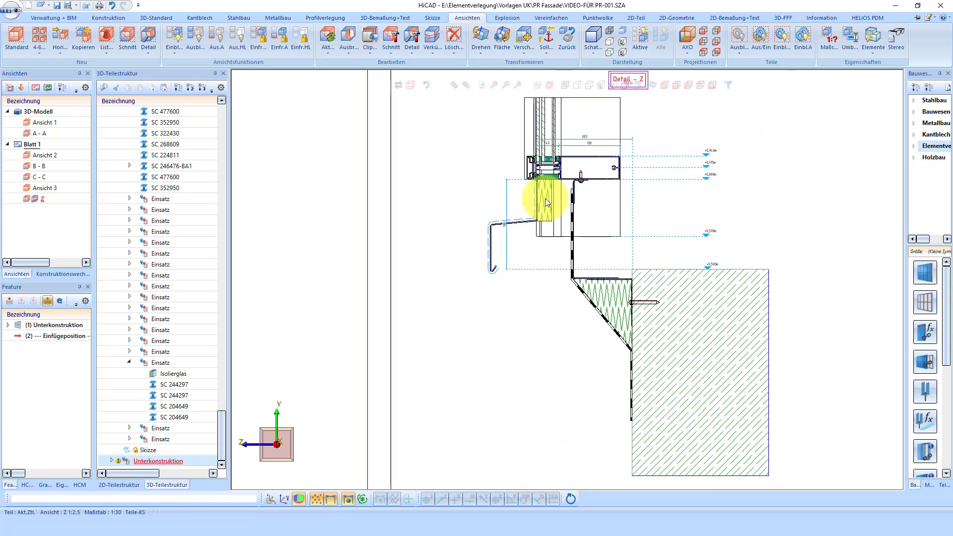
# Zoom around detail Z to check the rebuilt sloping sheet and insulation on the slab
pyautogui.scroll(-1, 551, 196)
pyautogui.scroll(1, 571, 204)
pyautogui.scroll(1, 596, 219)
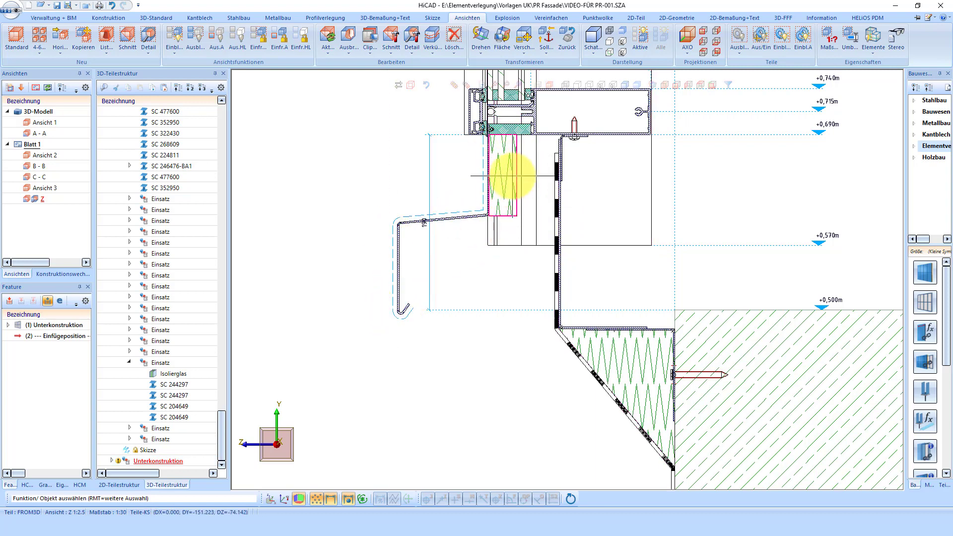
pyautogui.scroll(2, 512, 124)
pyautogui.scroll(3, 486, 131)
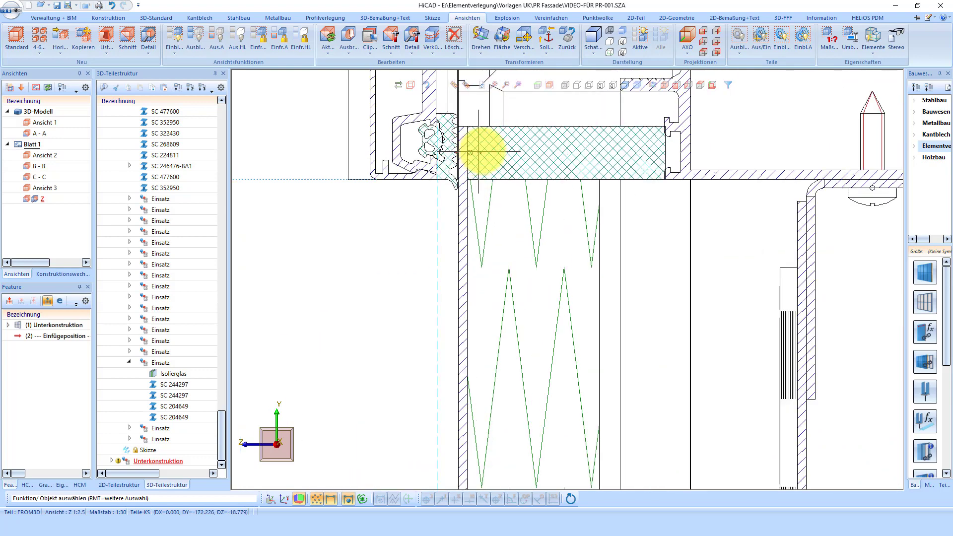
pyautogui.scroll(-2, 532, 161)
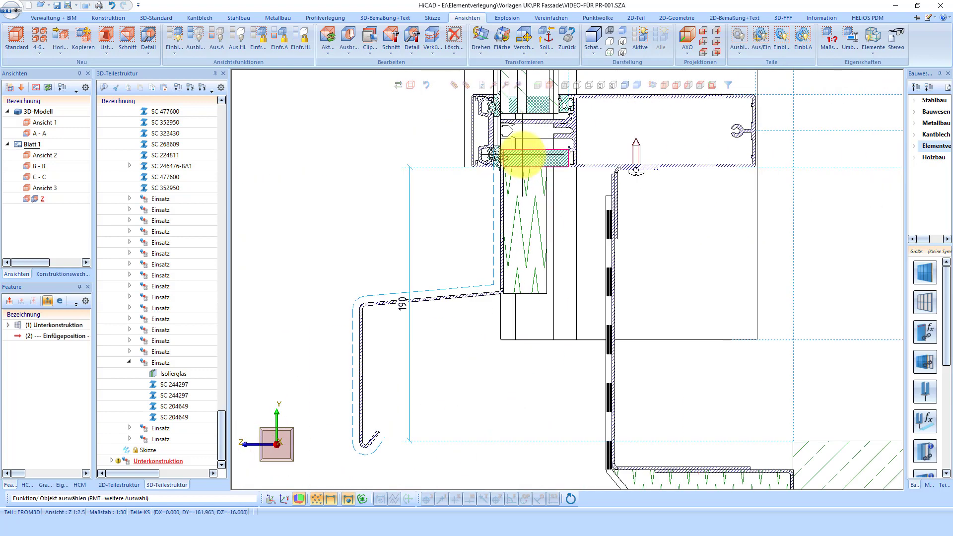
pyautogui.scroll(-1, 517, 153)
pyautogui.scroll(2, 602, 171)
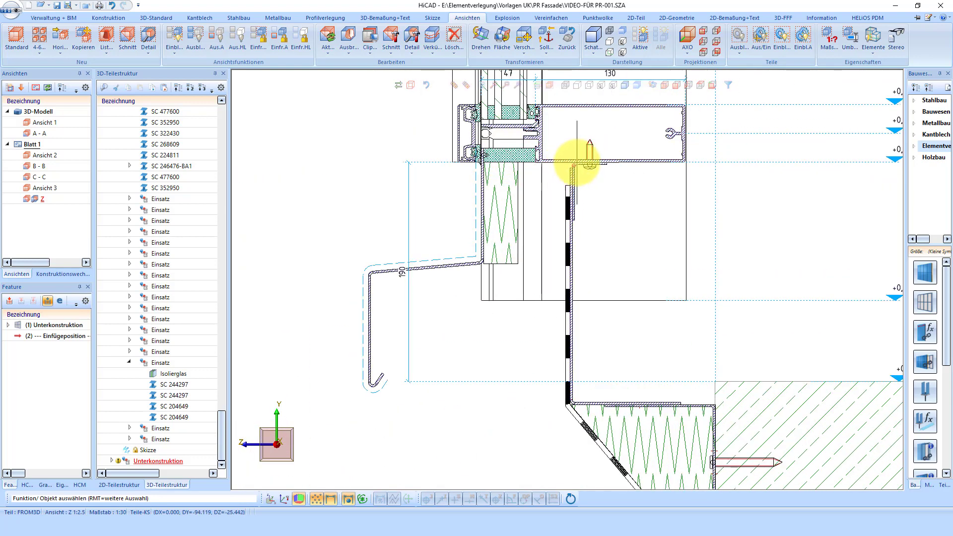
pyautogui.scroll(-2, 553, 170)
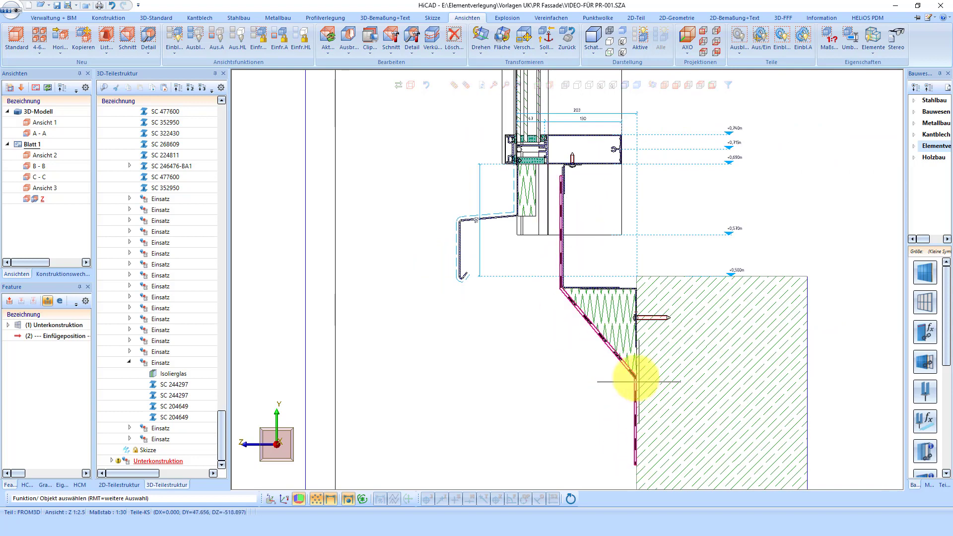
pyautogui.scroll(1, 632, 322)
pyautogui.scroll(1, 660, 322)
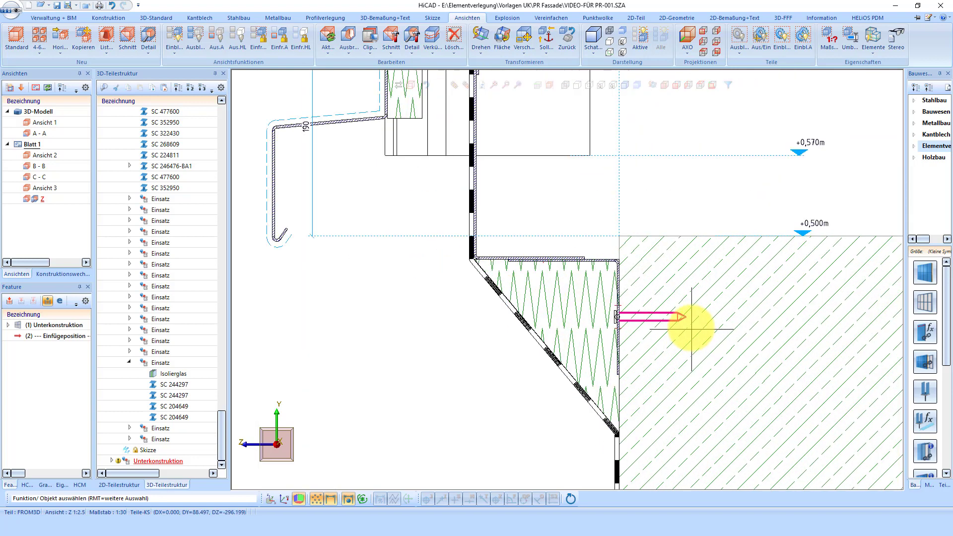
pyautogui.scroll(-1, 542, 276)
pyautogui.scroll(-3, 588, 301)
pyautogui.scroll(-1, 589, 301)
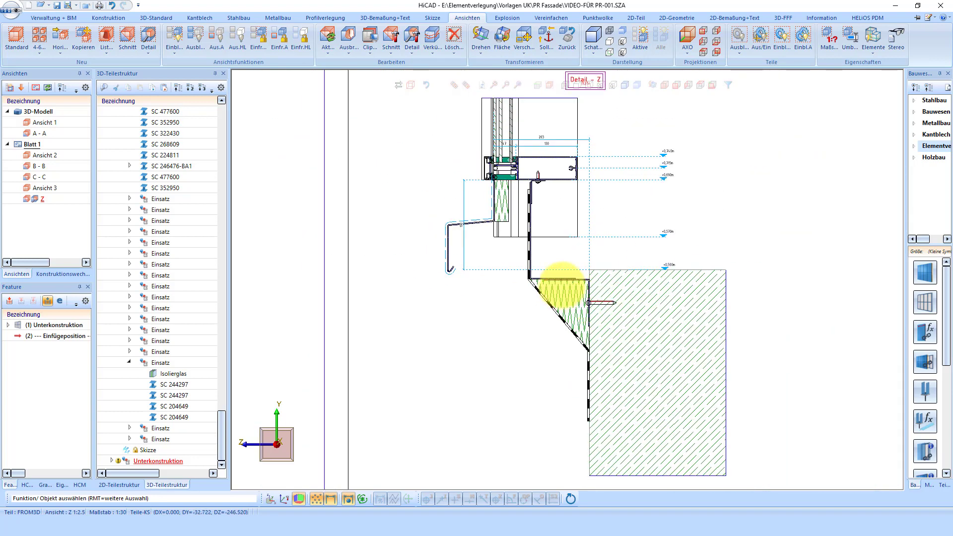
pyautogui.scroll(2, 561, 281)
pyautogui.scroll(-1, 564, 277)
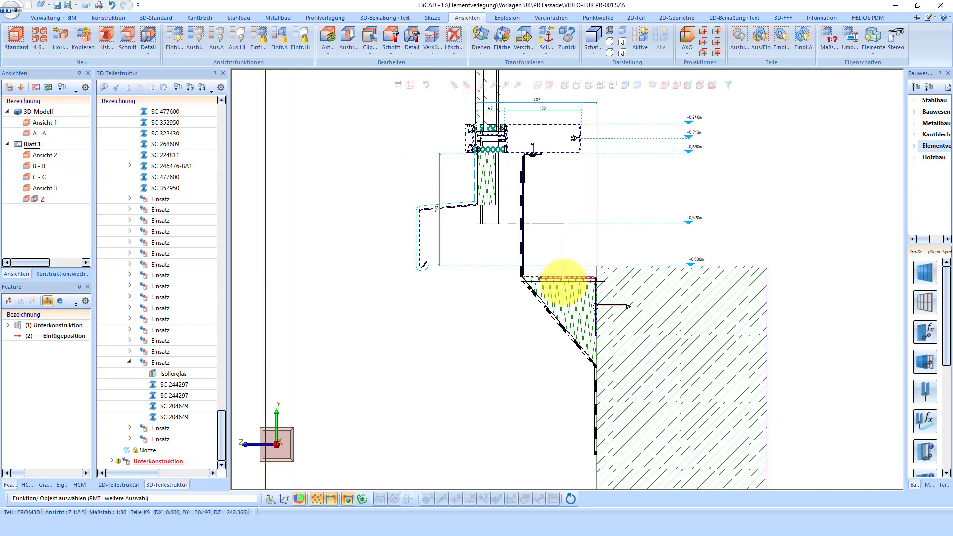
# Show only 3D view Ansicht 1 and orbit to a low oblique view of the sill
pyautogui.doubleClick(42, 123)
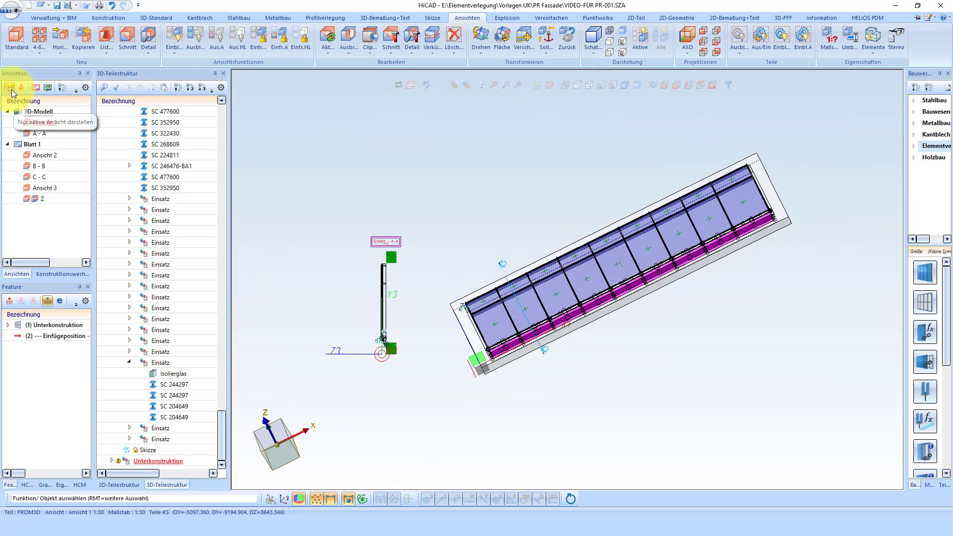
pyautogui.click(11, 91)
pyautogui.scroll(2, 627, 307)
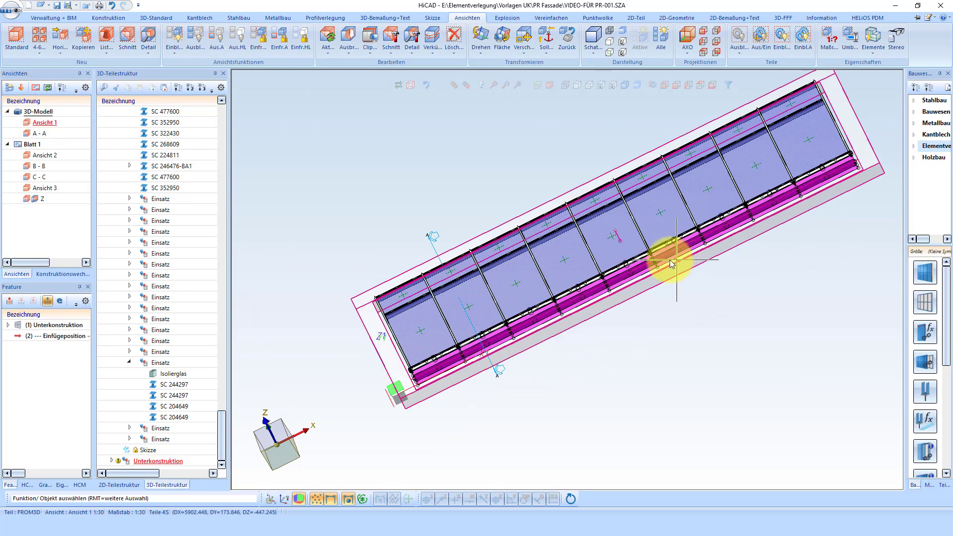
pyautogui.moveTo(670, 263); pyautogui.dragTo(620, 255, button='middle')
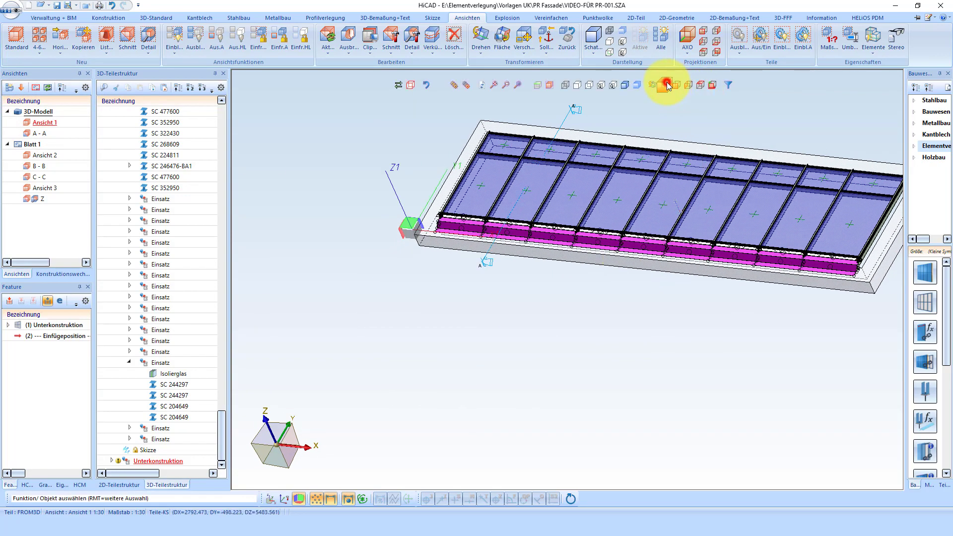
pyautogui.click(667, 85)
pyautogui.moveTo(700, 287)
pyautogui.mouseDown(button='middle')
pyautogui.moveTo(507, 283)
pyautogui.moveTo(518, 296)
pyautogui.mouseUp(button='middle')
pyautogui.scroll(2, 659, 394)
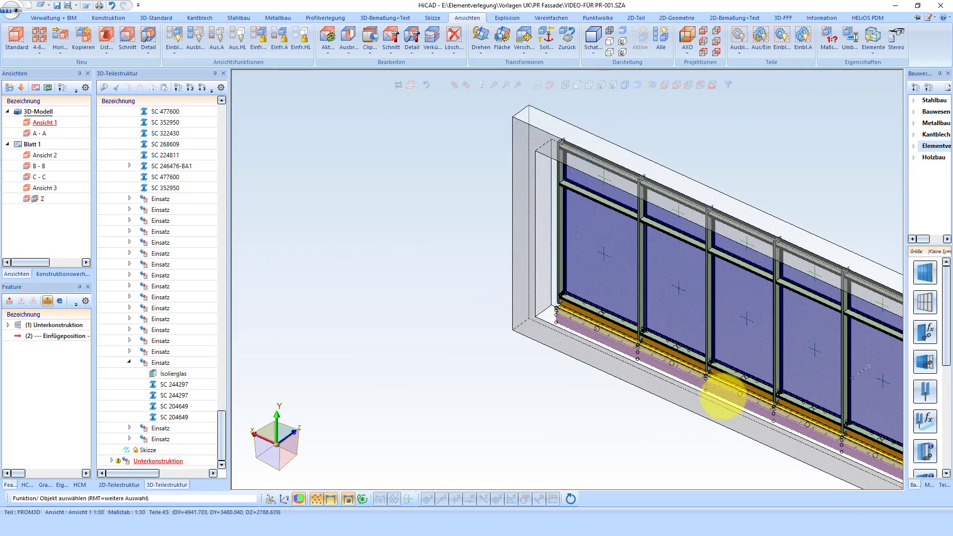
pyautogui.scroll(3, 692, 362)
pyautogui.scroll(3, 681, 320)
pyautogui.scroll(2, 692, 330)
pyautogui.moveTo(692, 330); pyautogui.dragTo(757, 326, button='middle')
pyautogui.scroll(-3, 758, 326)
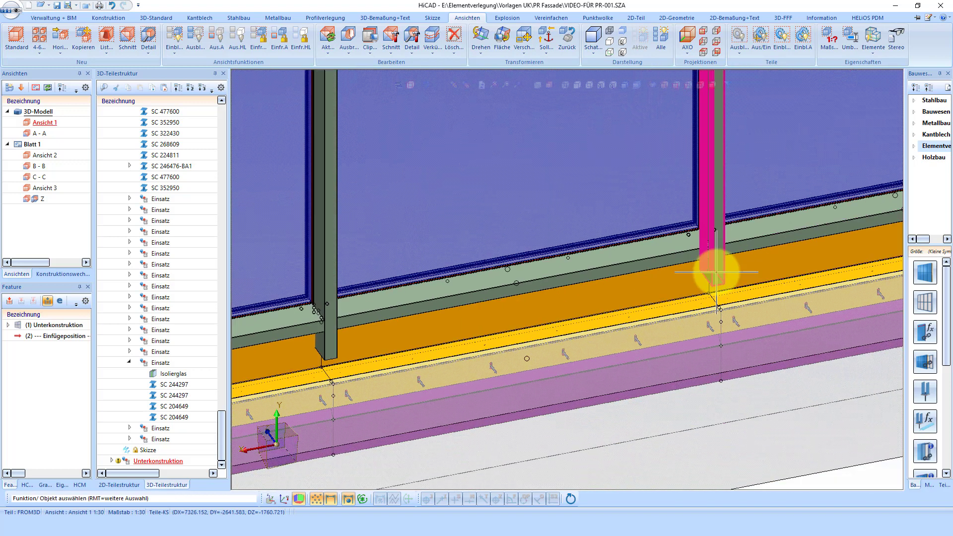
pyautogui.scroll(-2, 708, 276)
pyautogui.scroll(-2, 653, 278)
pyautogui.scroll(-1, 701, 379)
# Hide the Wand part and make Unterkonstruktion the active part in the tree
pyautogui.rightClick(701, 376)
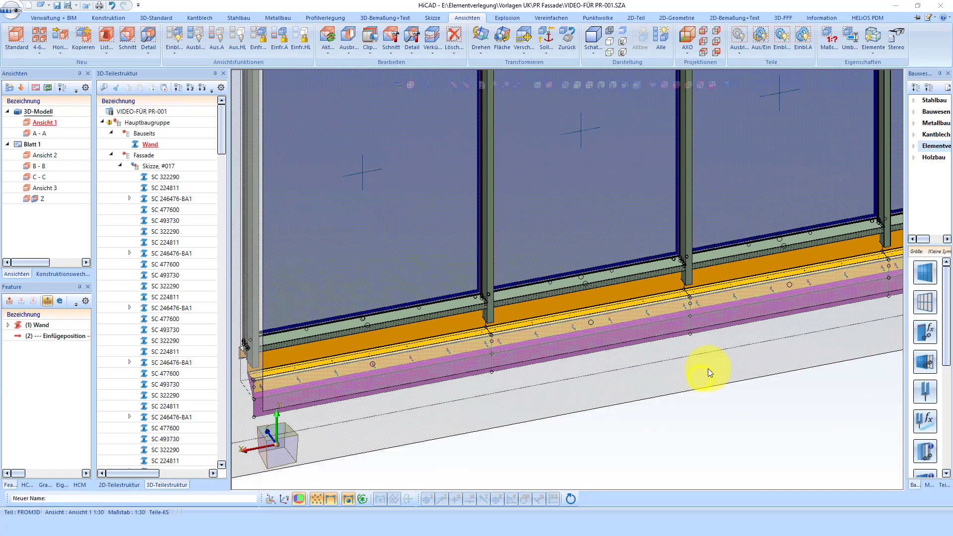
pyautogui.click(758, 152)
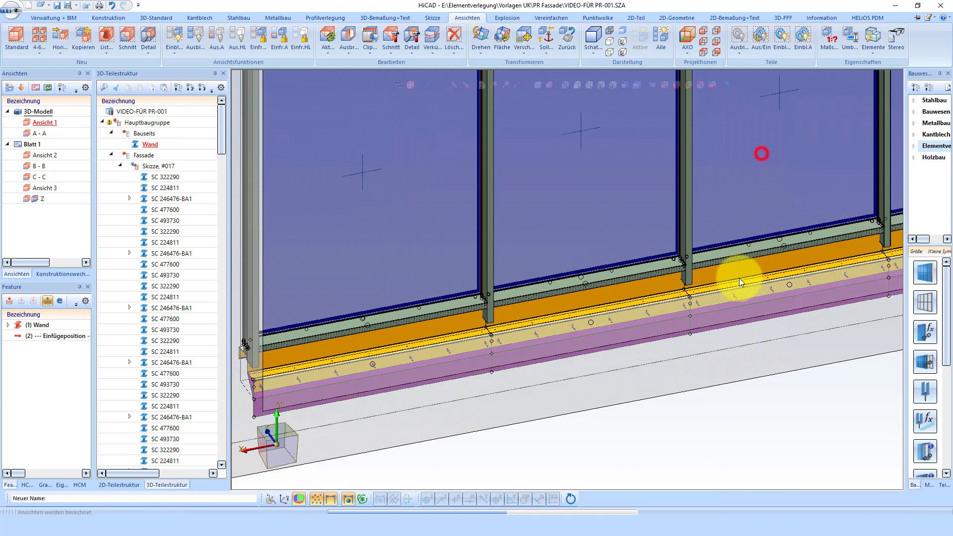
pyautogui.scroll(2, 735, 273)
pyautogui.scroll(3, 708, 304)
pyautogui.scroll(-1, 692, 291)
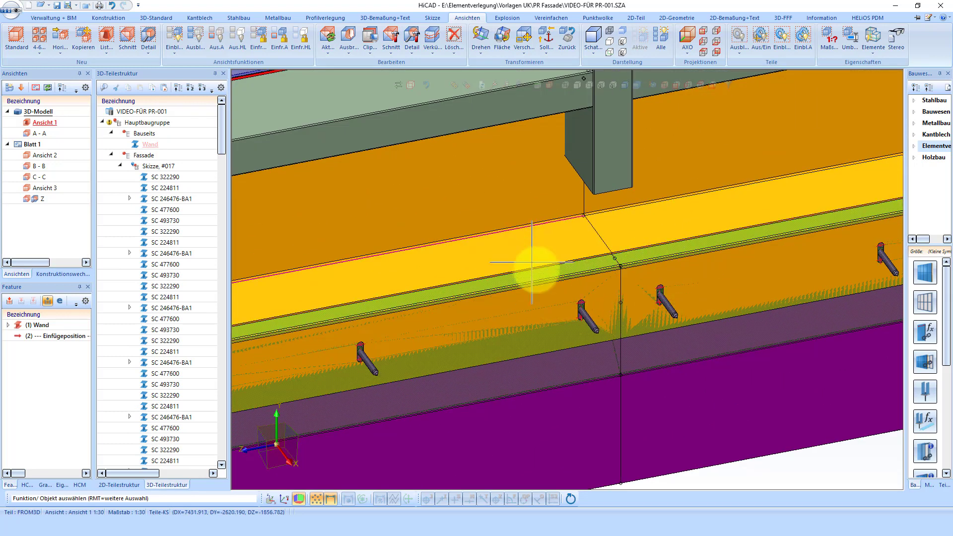
pyautogui.scroll(1, 667, 257)
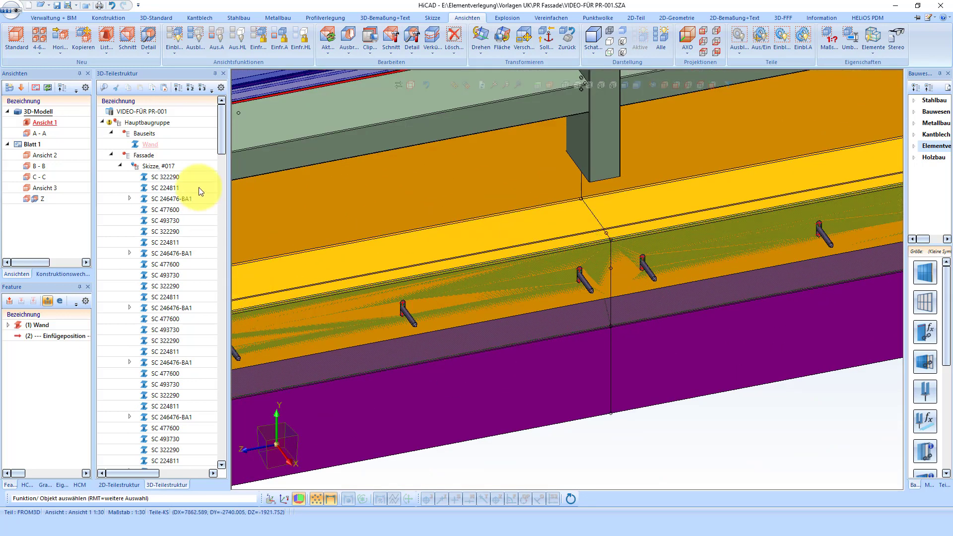
pyautogui.click(113, 132)
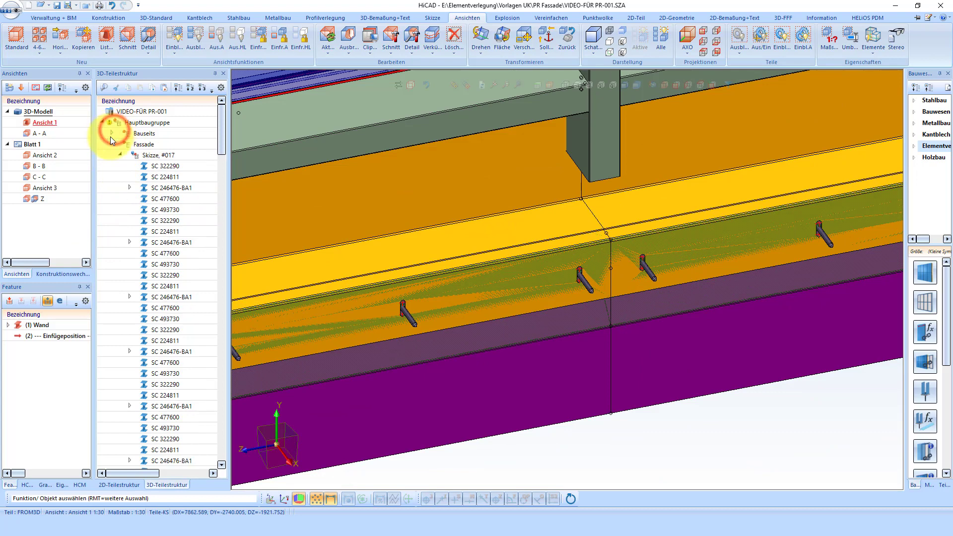
pyautogui.click(172, 171)
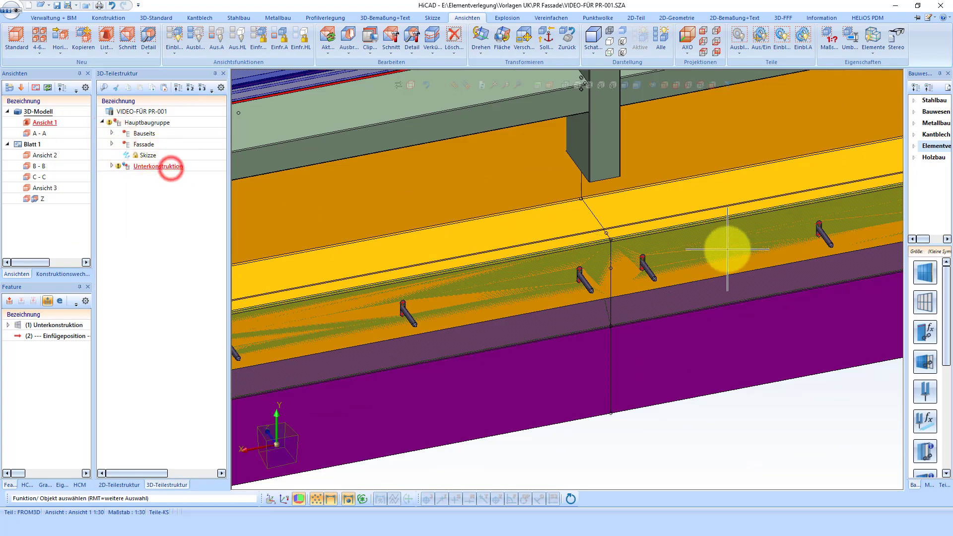
# Enable shortening of sheets between posts with Anfang and Ende both 1, and apply
pyautogui.doubleClick(54, 326)
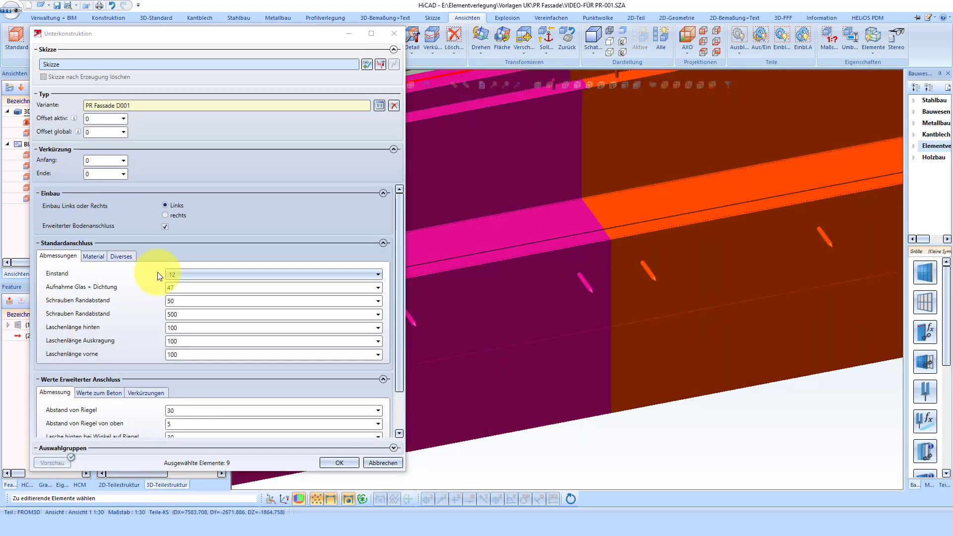
pyautogui.click(147, 393)
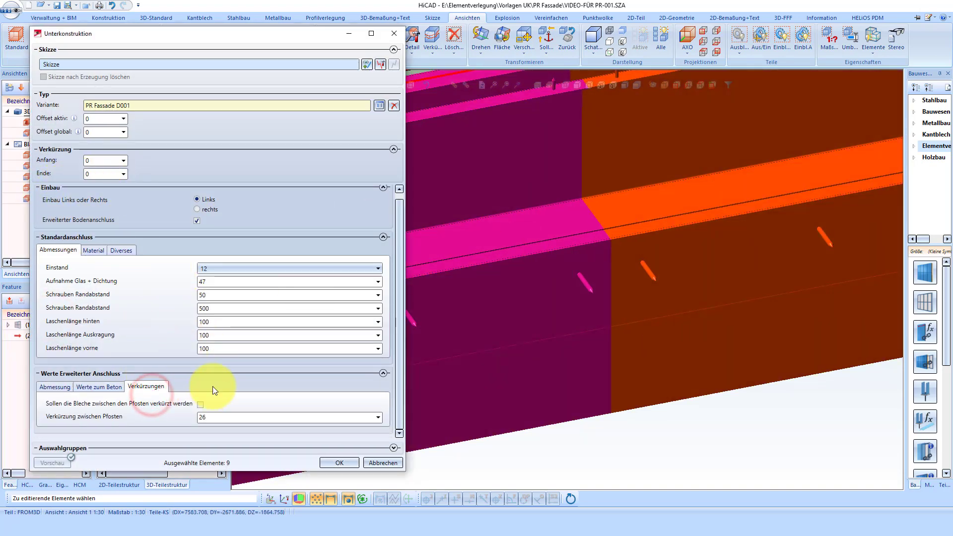
pyautogui.click(200, 405)
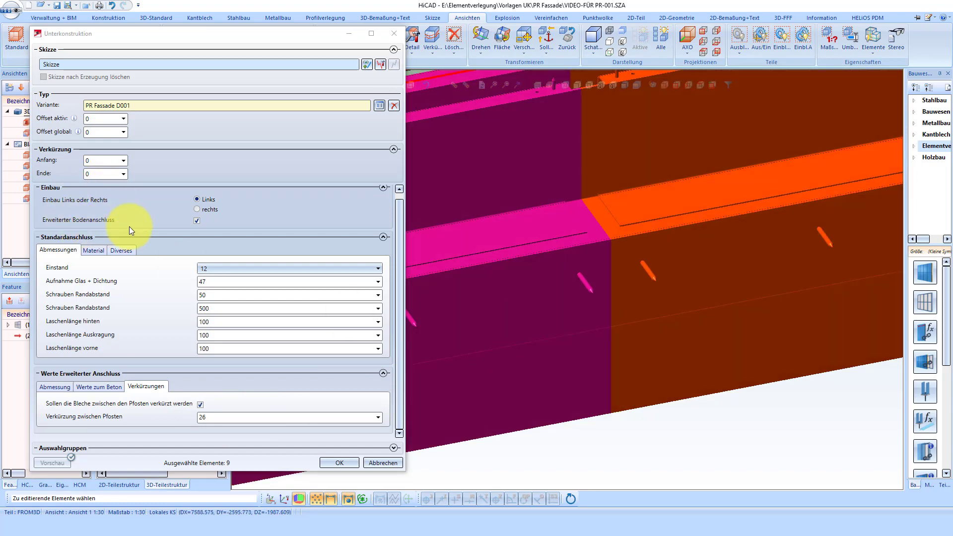
pyautogui.scroll(1, 388, 215)
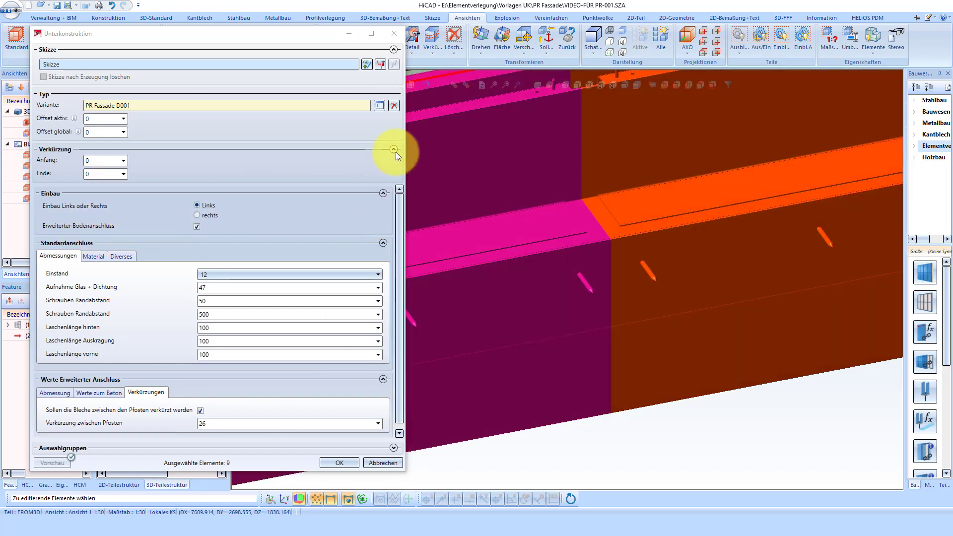
pyautogui.write('1')
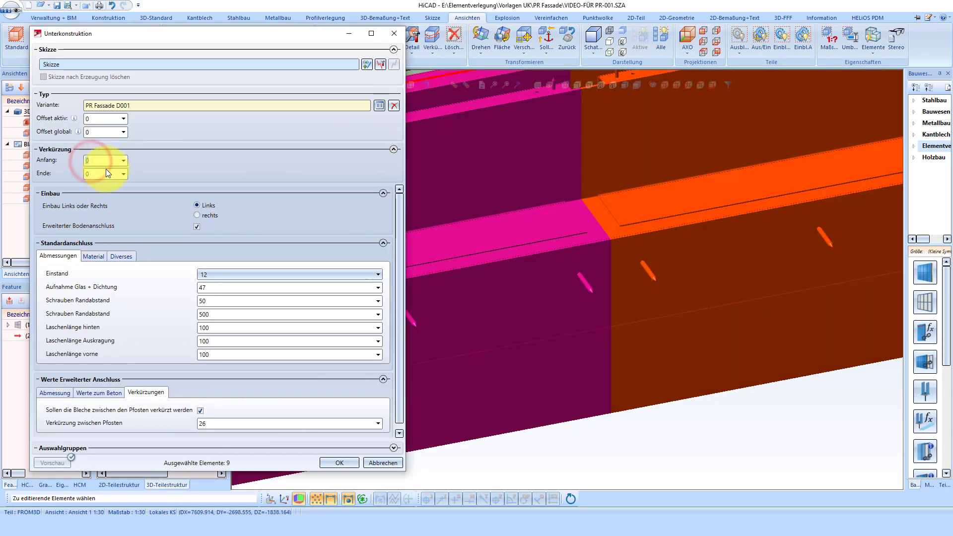
pyautogui.click(101, 170)
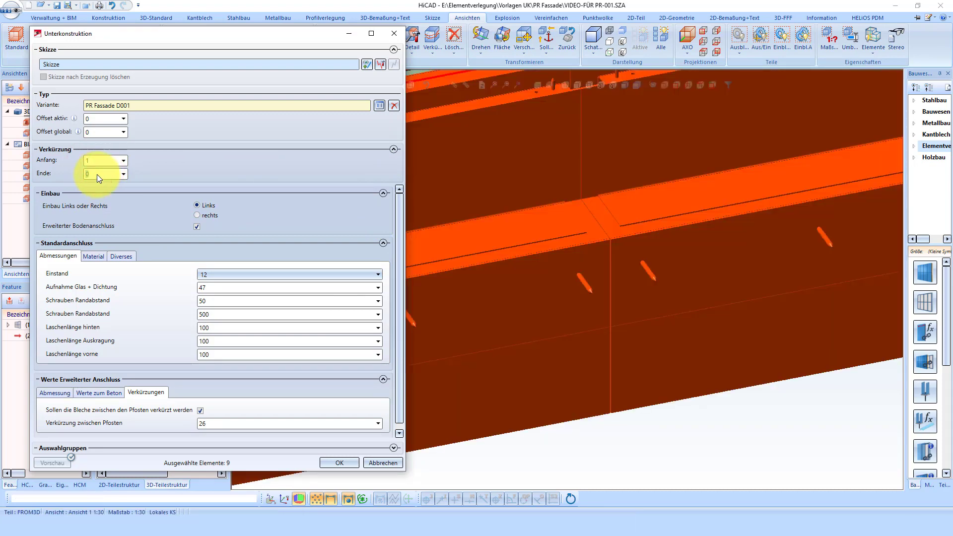
pyautogui.click(97, 175)
pyautogui.write('1')
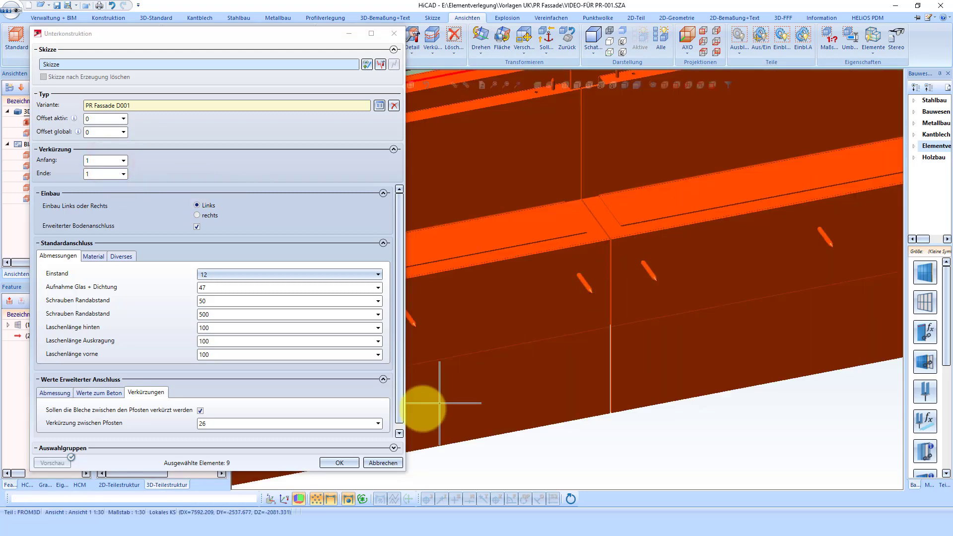
pyautogui.click(346, 464)
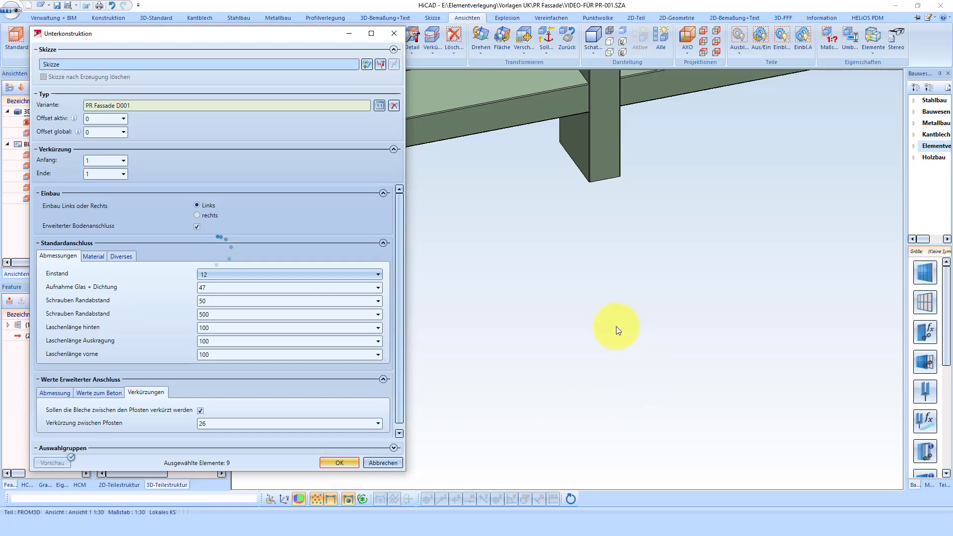
pyautogui.scroll(-3, 558, 239)
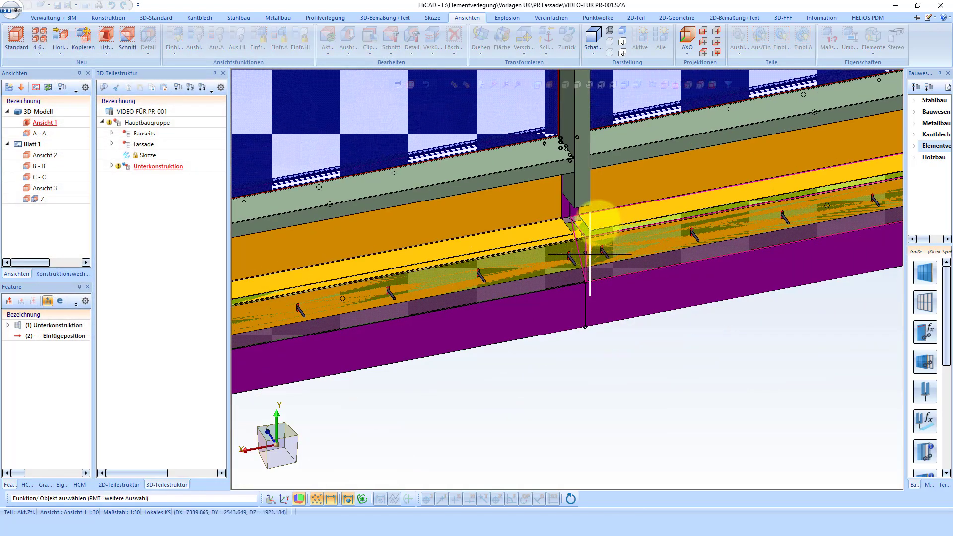
pyautogui.scroll(2, 621, 223)
pyautogui.moveTo(604, 204)
pyautogui.mouseDown(button='middle')
pyautogui.moveTo(602, 172)
pyautogui.moveTo(610, 187)
pyautogui.moveTo(630, 172)
pyautogui.mouseUp(button='middle')
pyautogui.scroll(1, 630, 171)
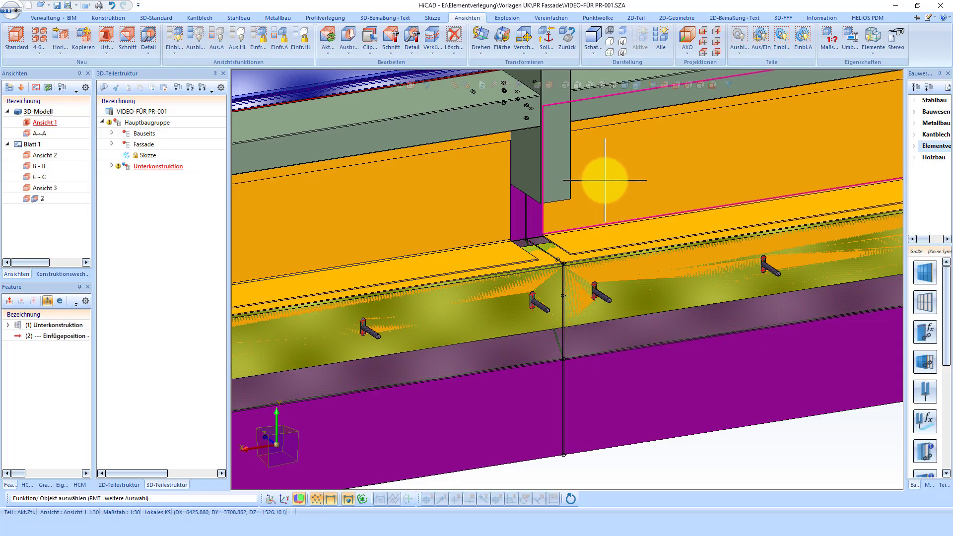
pyautogui.scroll(1, 605, 180)
pyautogui.click(449, 205)
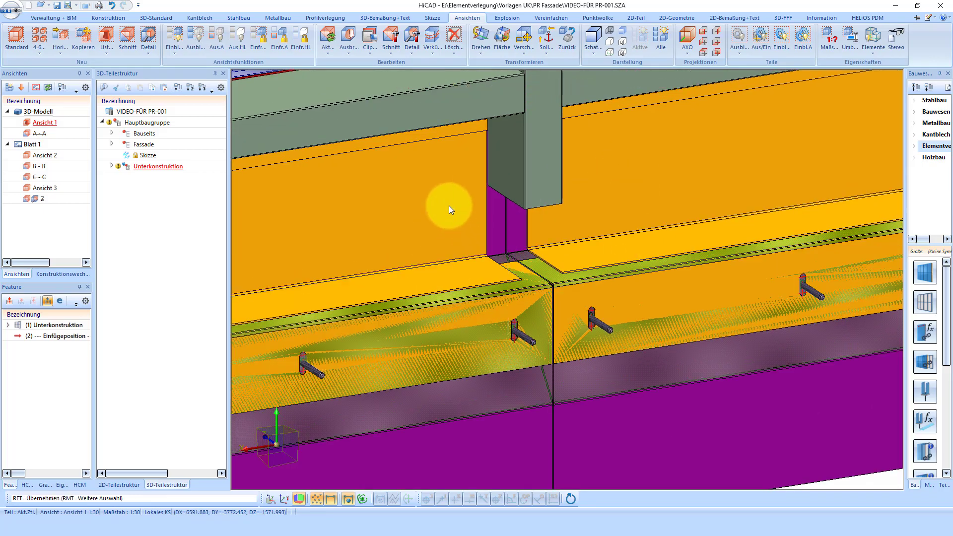
pyautogui.moveTo(449, 206)
pyautogui.mouseDown(button='middle')
pyautogui.moveTo(445, 169)
pyautogui.moveTo(445, 214)
pyautogui.mouseUp(button='middle')
pyautogui.scroll(2, 535, 313)
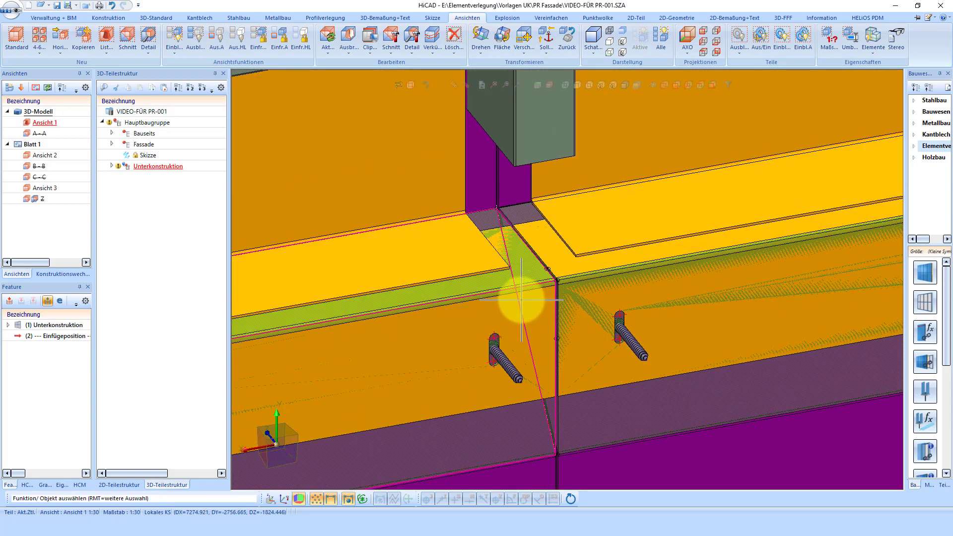
pyautogui.scroll(-2, 621, 275)
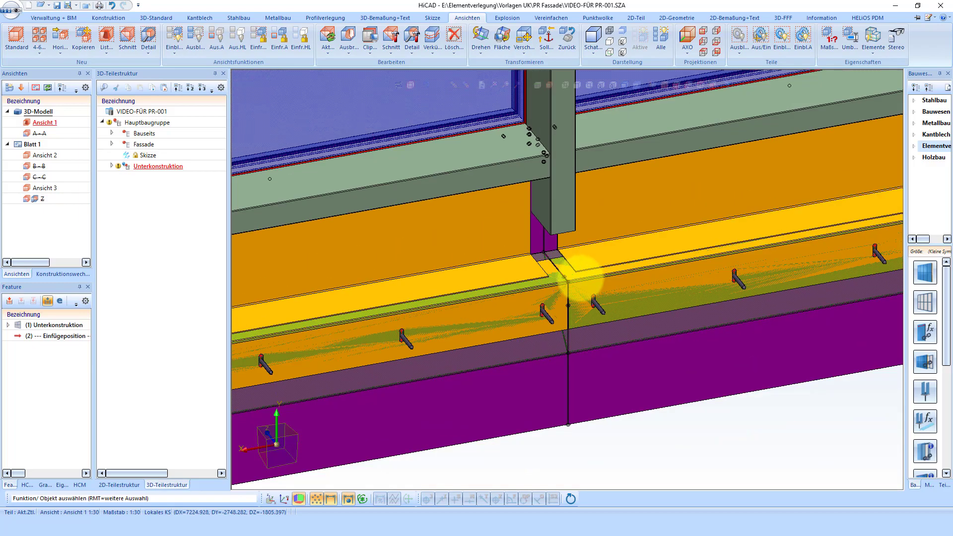
pyautogui.scroll(-2, 552, 287)
pyautogui.click(514, 266)
pyautogui.moveTo(513, 266)
pyautogui.mouseDown(button='middle')
pyautogui.moveTo(593, 259)
pyautogui.moveTo(626, 243)
pyautogui.moveTo(642, 217)
pyautogui.mouseUp(button='middle')
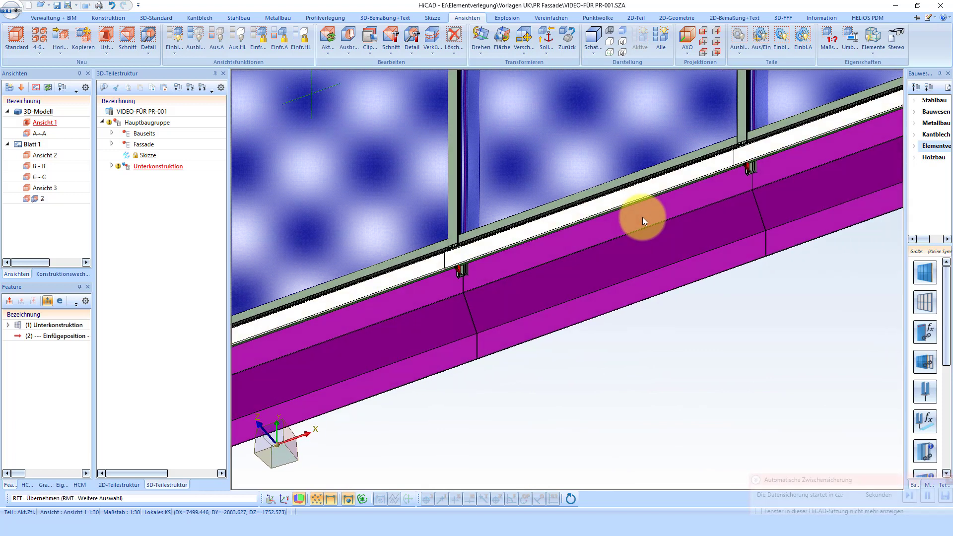
pyautogui.middleClick(642, 216)
pyautogui.scroll(-2, 625, 221)
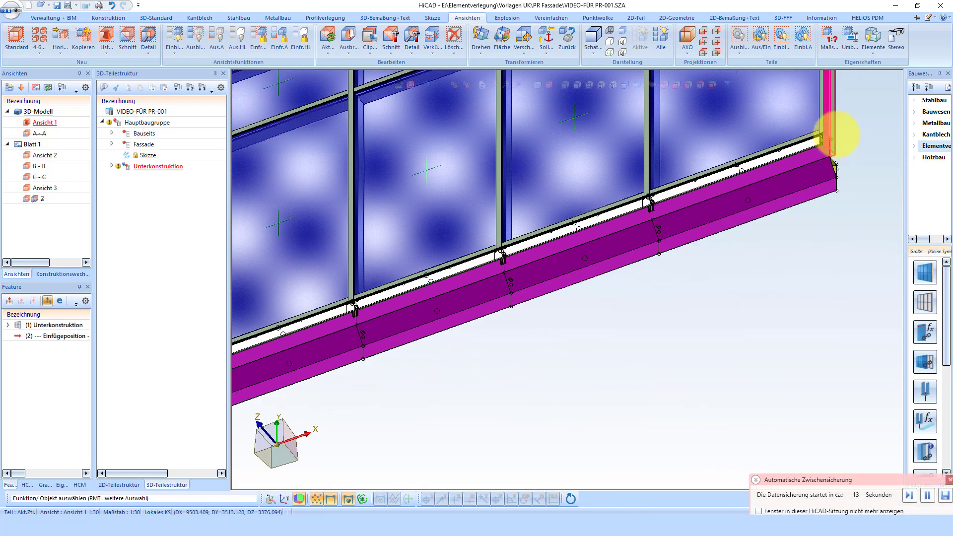
pyautogui.scroll(3, 834, 132)
pyautogui.scroll(2, 838, 147)
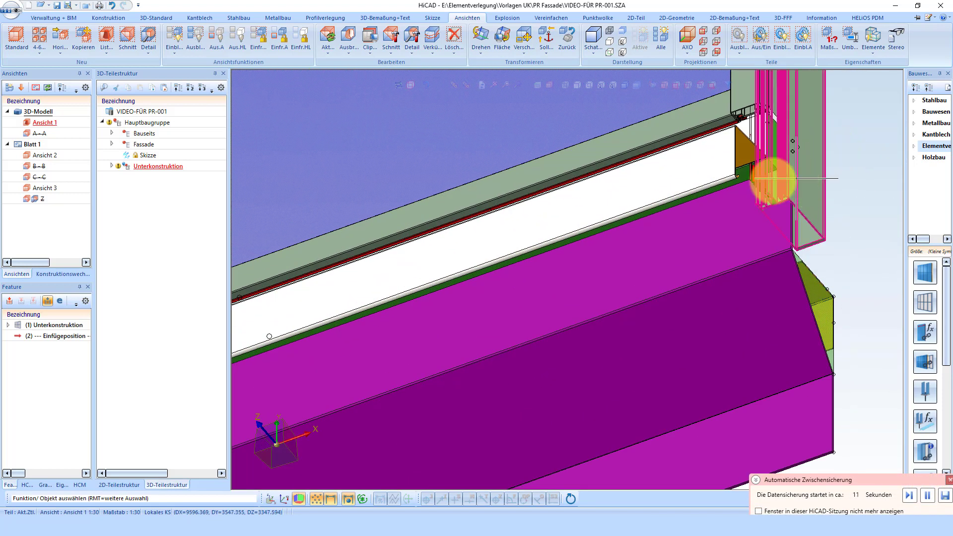
pyautogui.scroll(1, 803, 217)
pyautogui.click(744, 235)
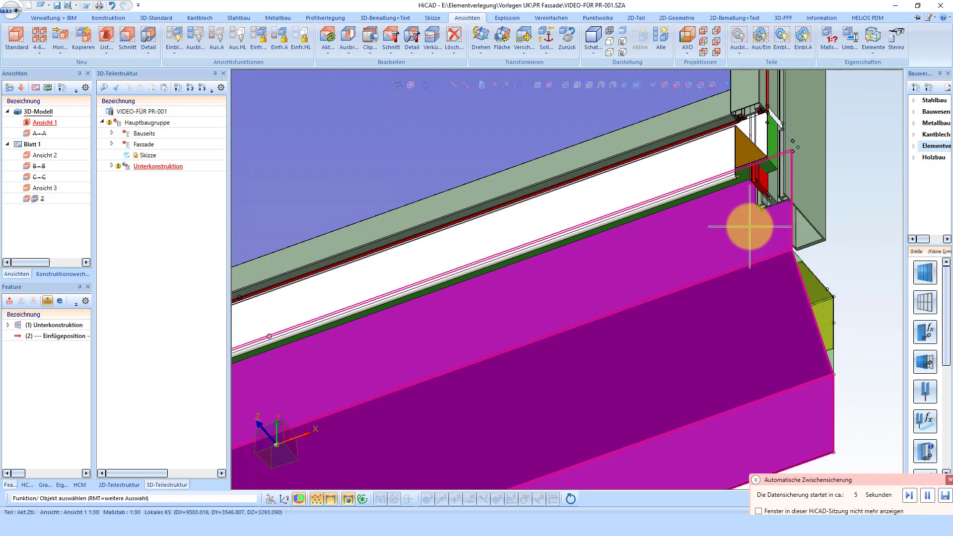
pyautogui.scroll(-2, 729, 213)
pyautogui.scroll(-1, 732, 213)
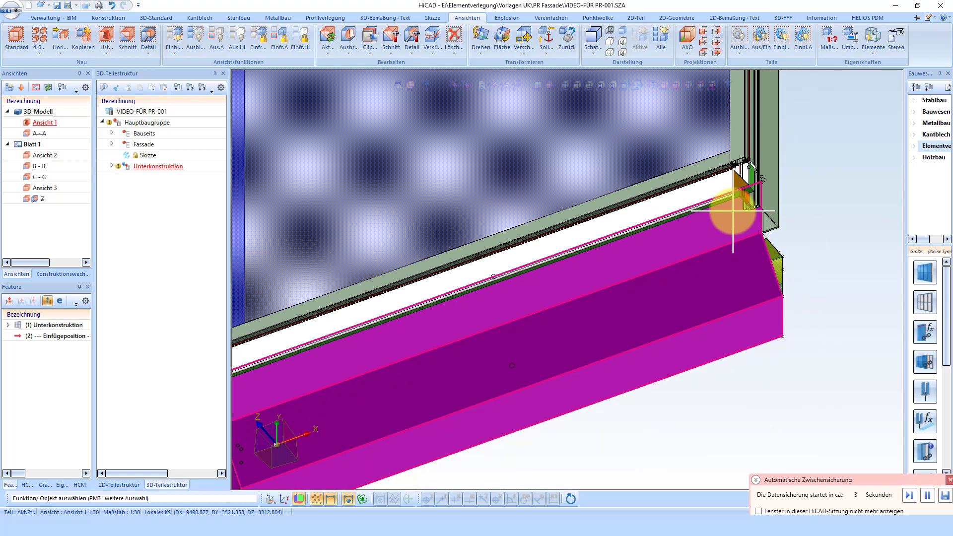
pyautogui.scroll(-1, 733, 210)
pyautogui.scroll(-1, 705, 223)
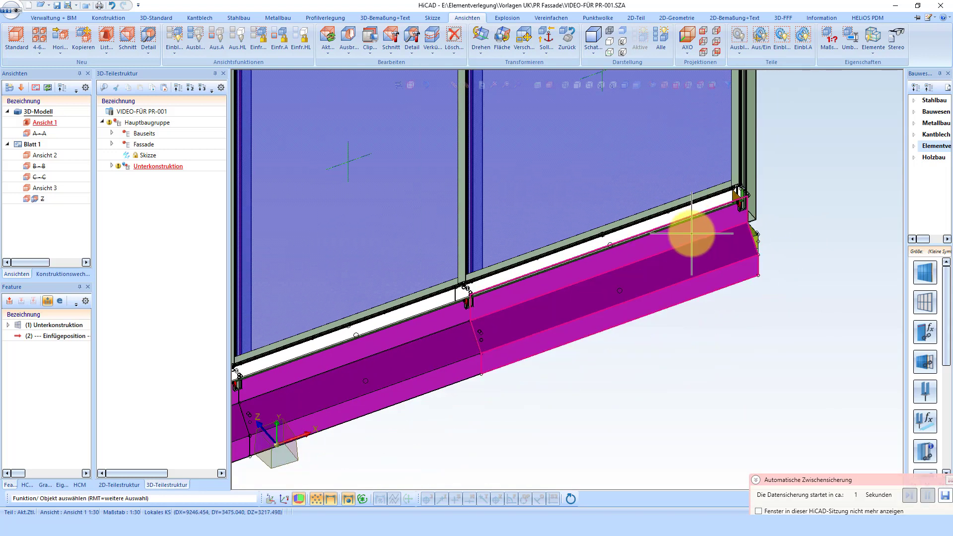
pyautogui.scroll(-1, 645, 253)
pyautogui.scroll(3, 502, 302)
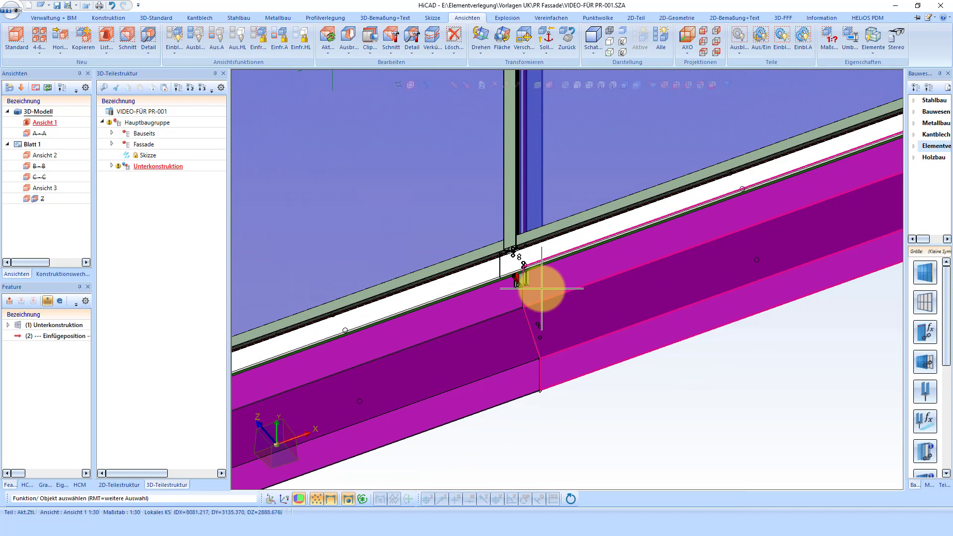
# Switch to section C-C on Blatt 1, then open detail view Z zoomed in
pyautogui.doubleClick(47, 177)
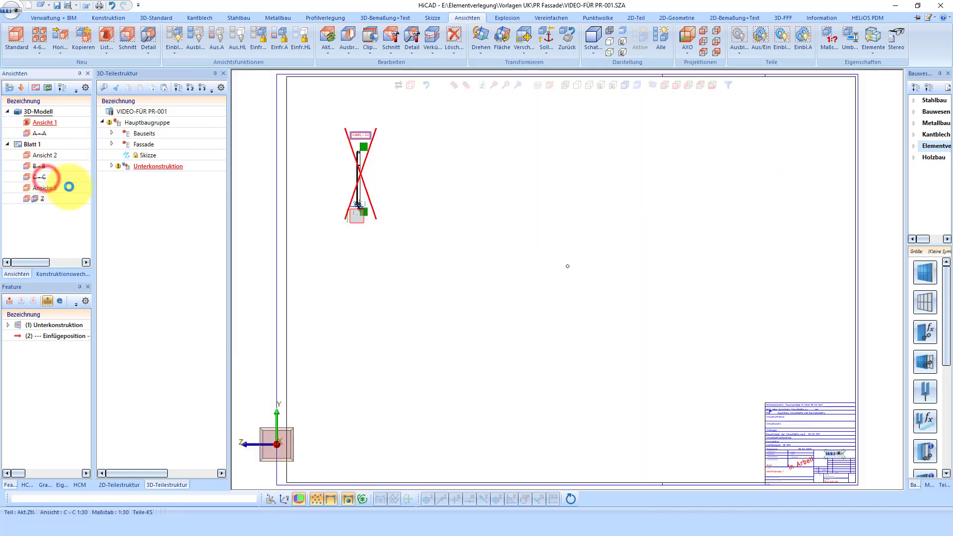
pyautogui.doubleClick(39, 199)
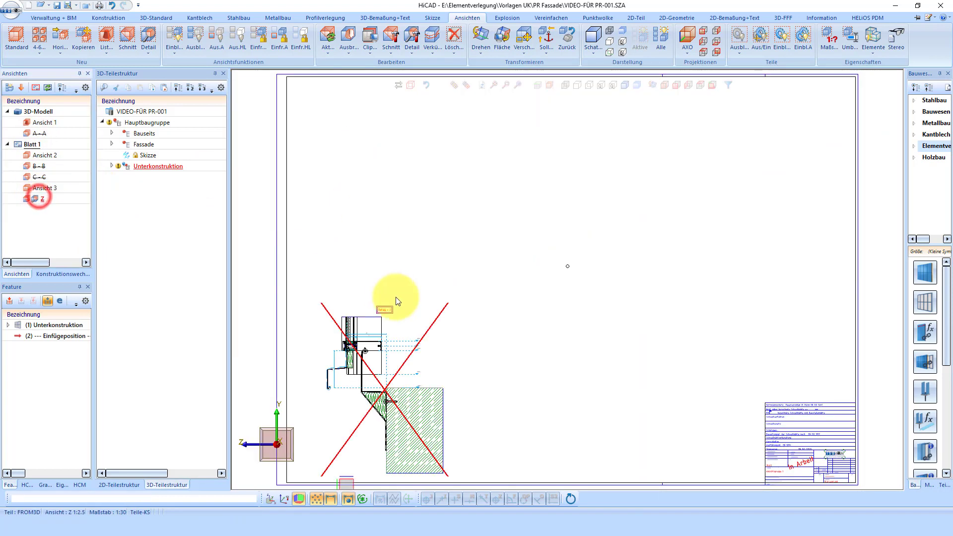
pyautogui.scroll(3, 357, 417)
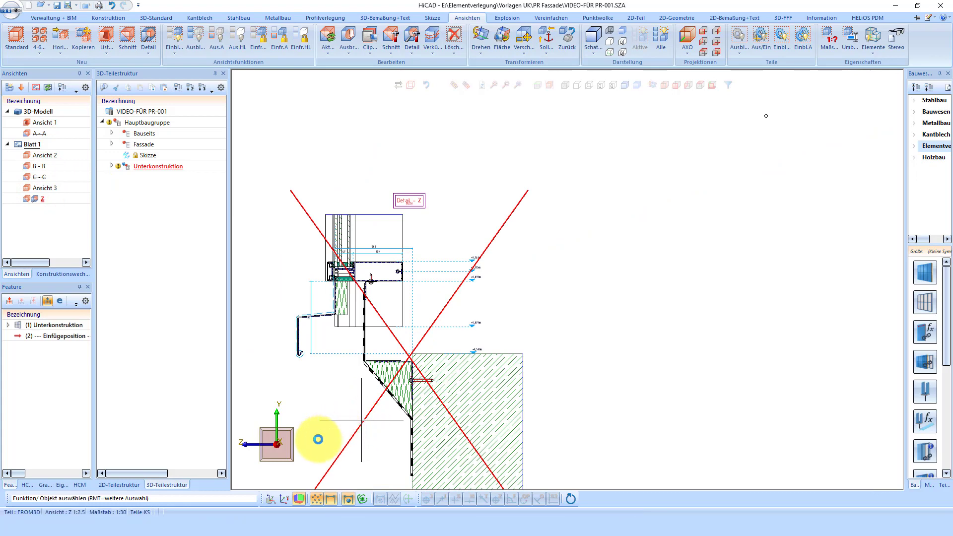
pyautogui.scroll(-2, 496, 227)
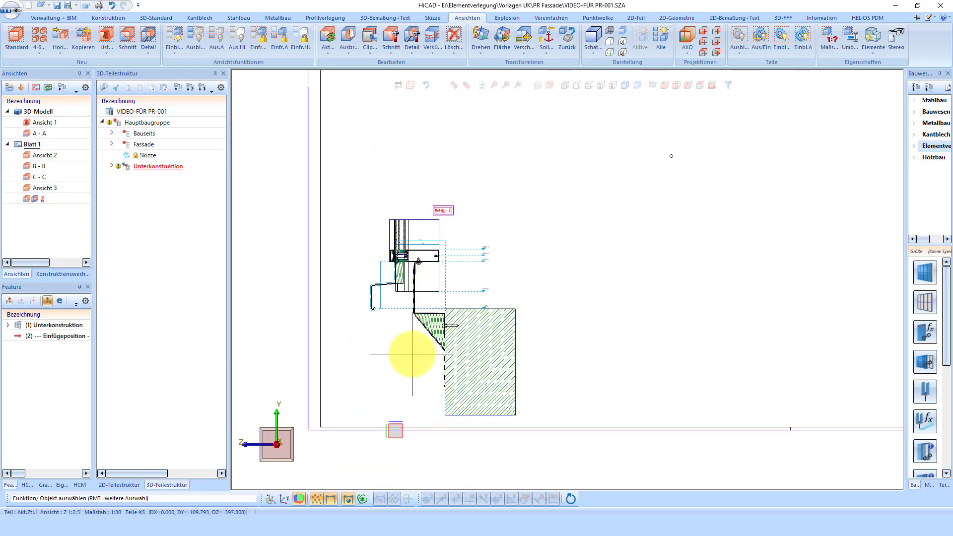
pyautogui.scroll(2, 412, 354)
pyautogui.scroll(2, 396, 300)
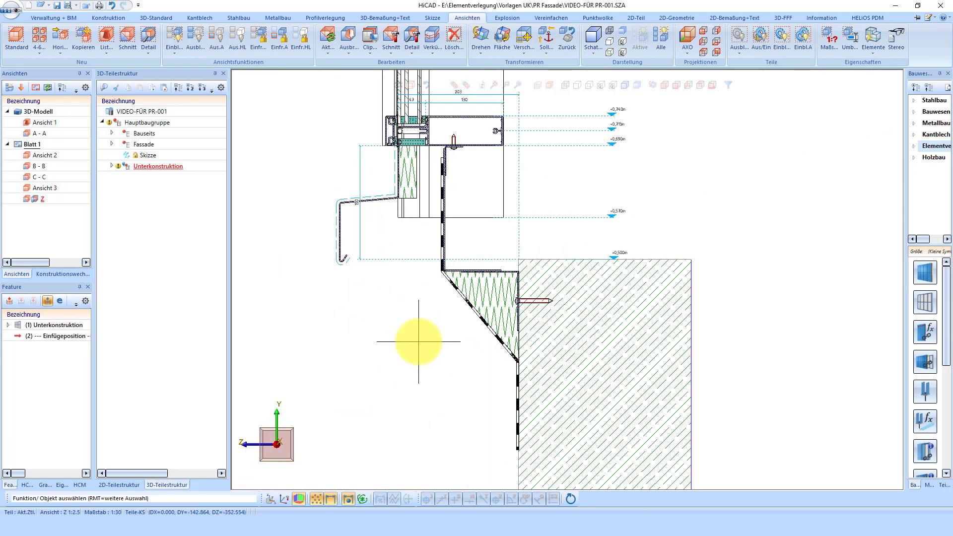